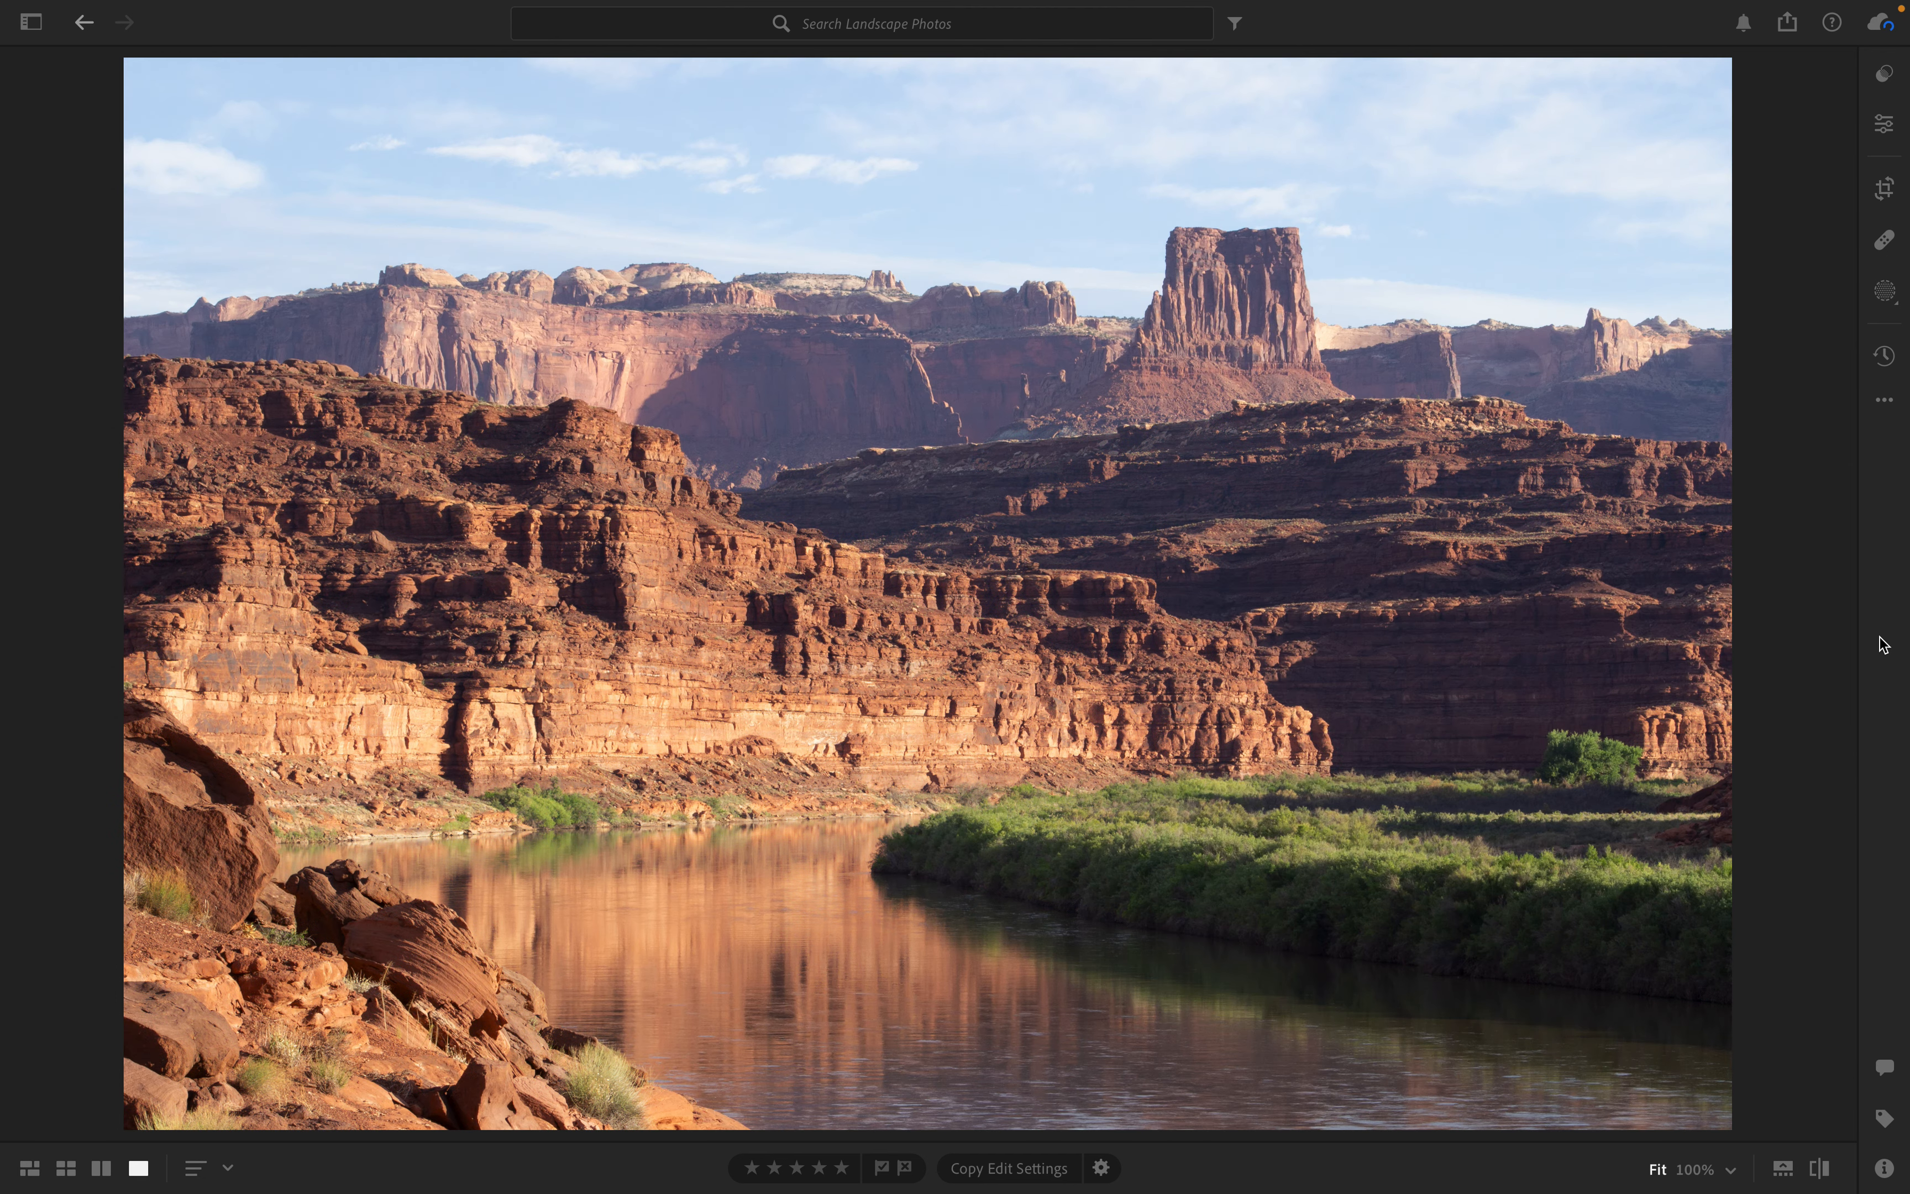
# Open the photo's edit controls and apply the Adobe Landscape profile
pyautogui.click(1890, 140)
pyautogui.click(1683, 261)
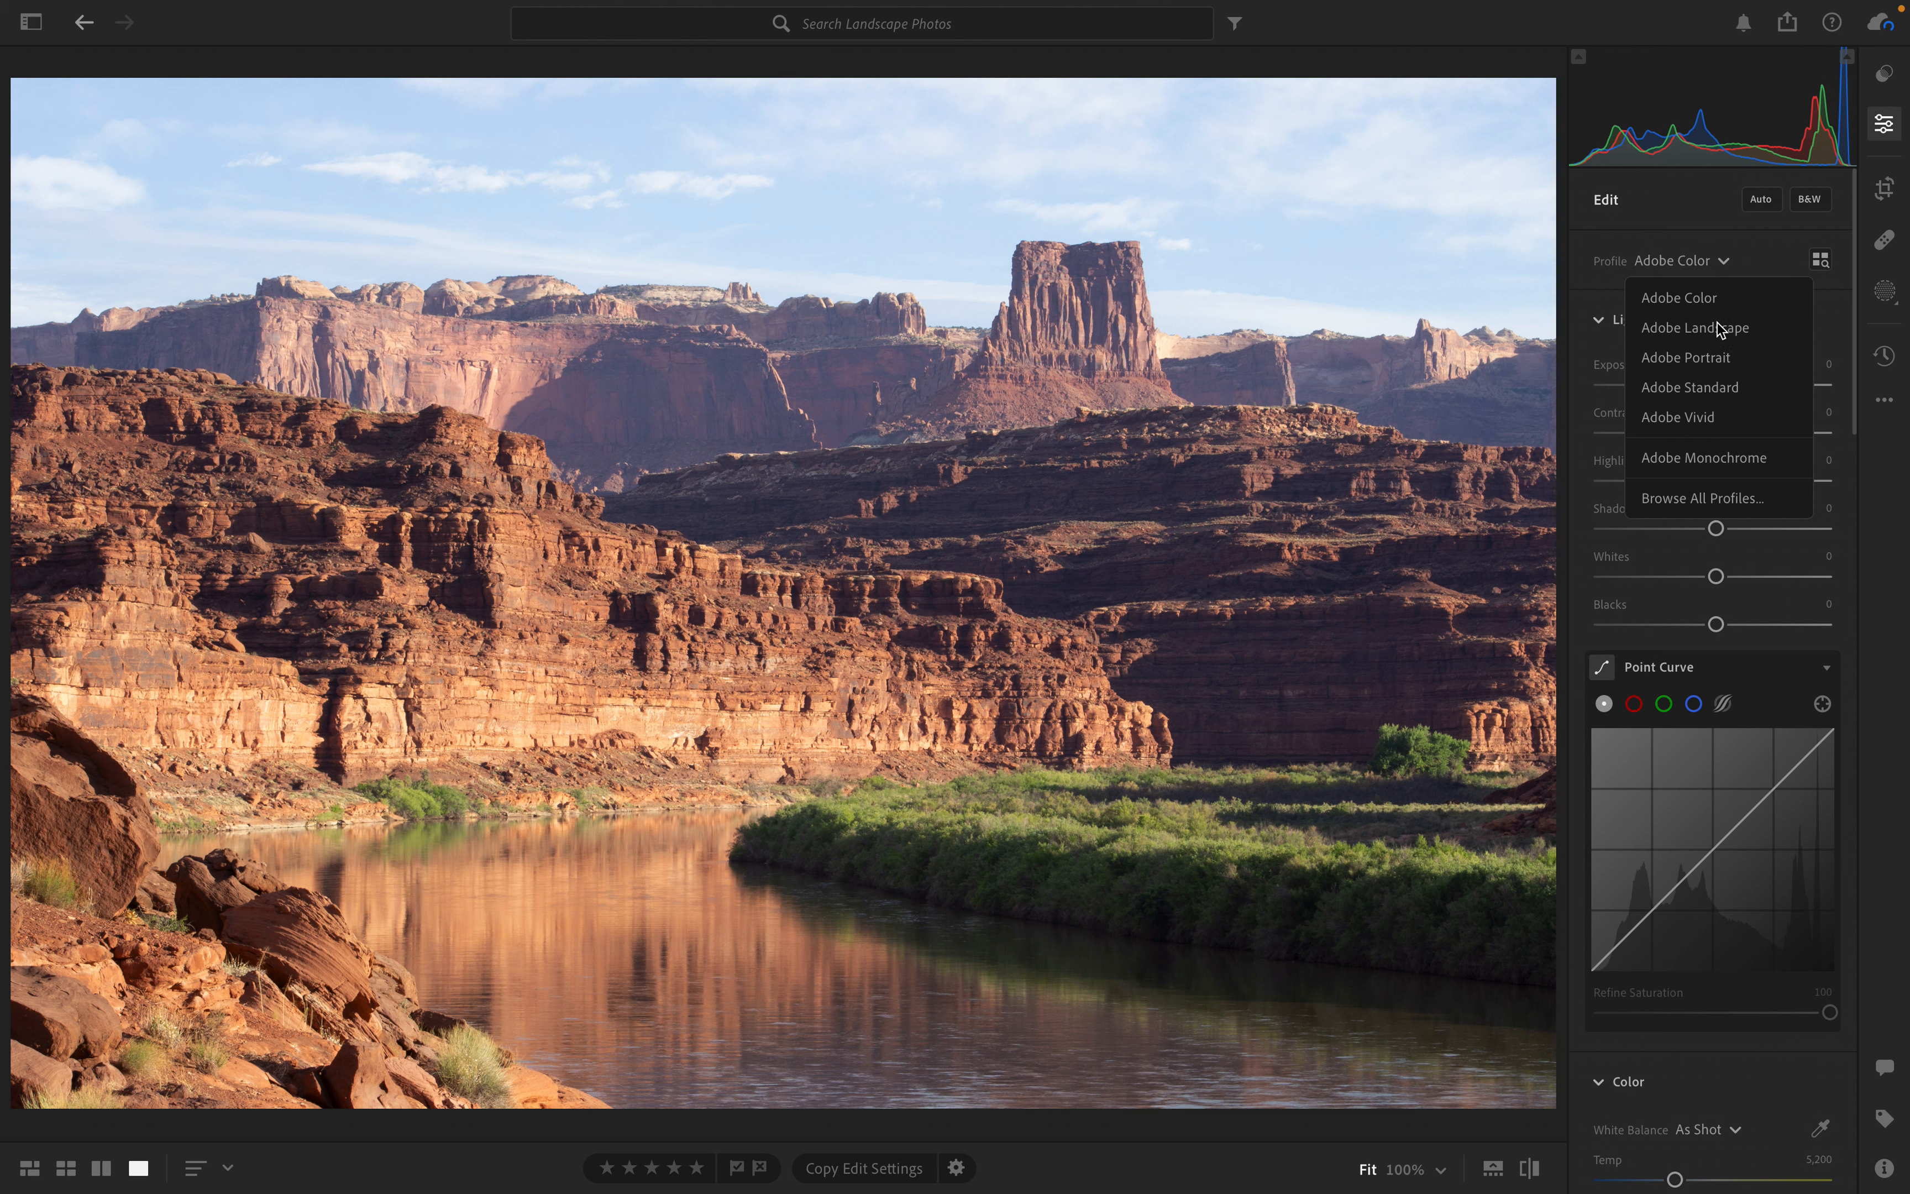
pyautogui.click(1718, 327)
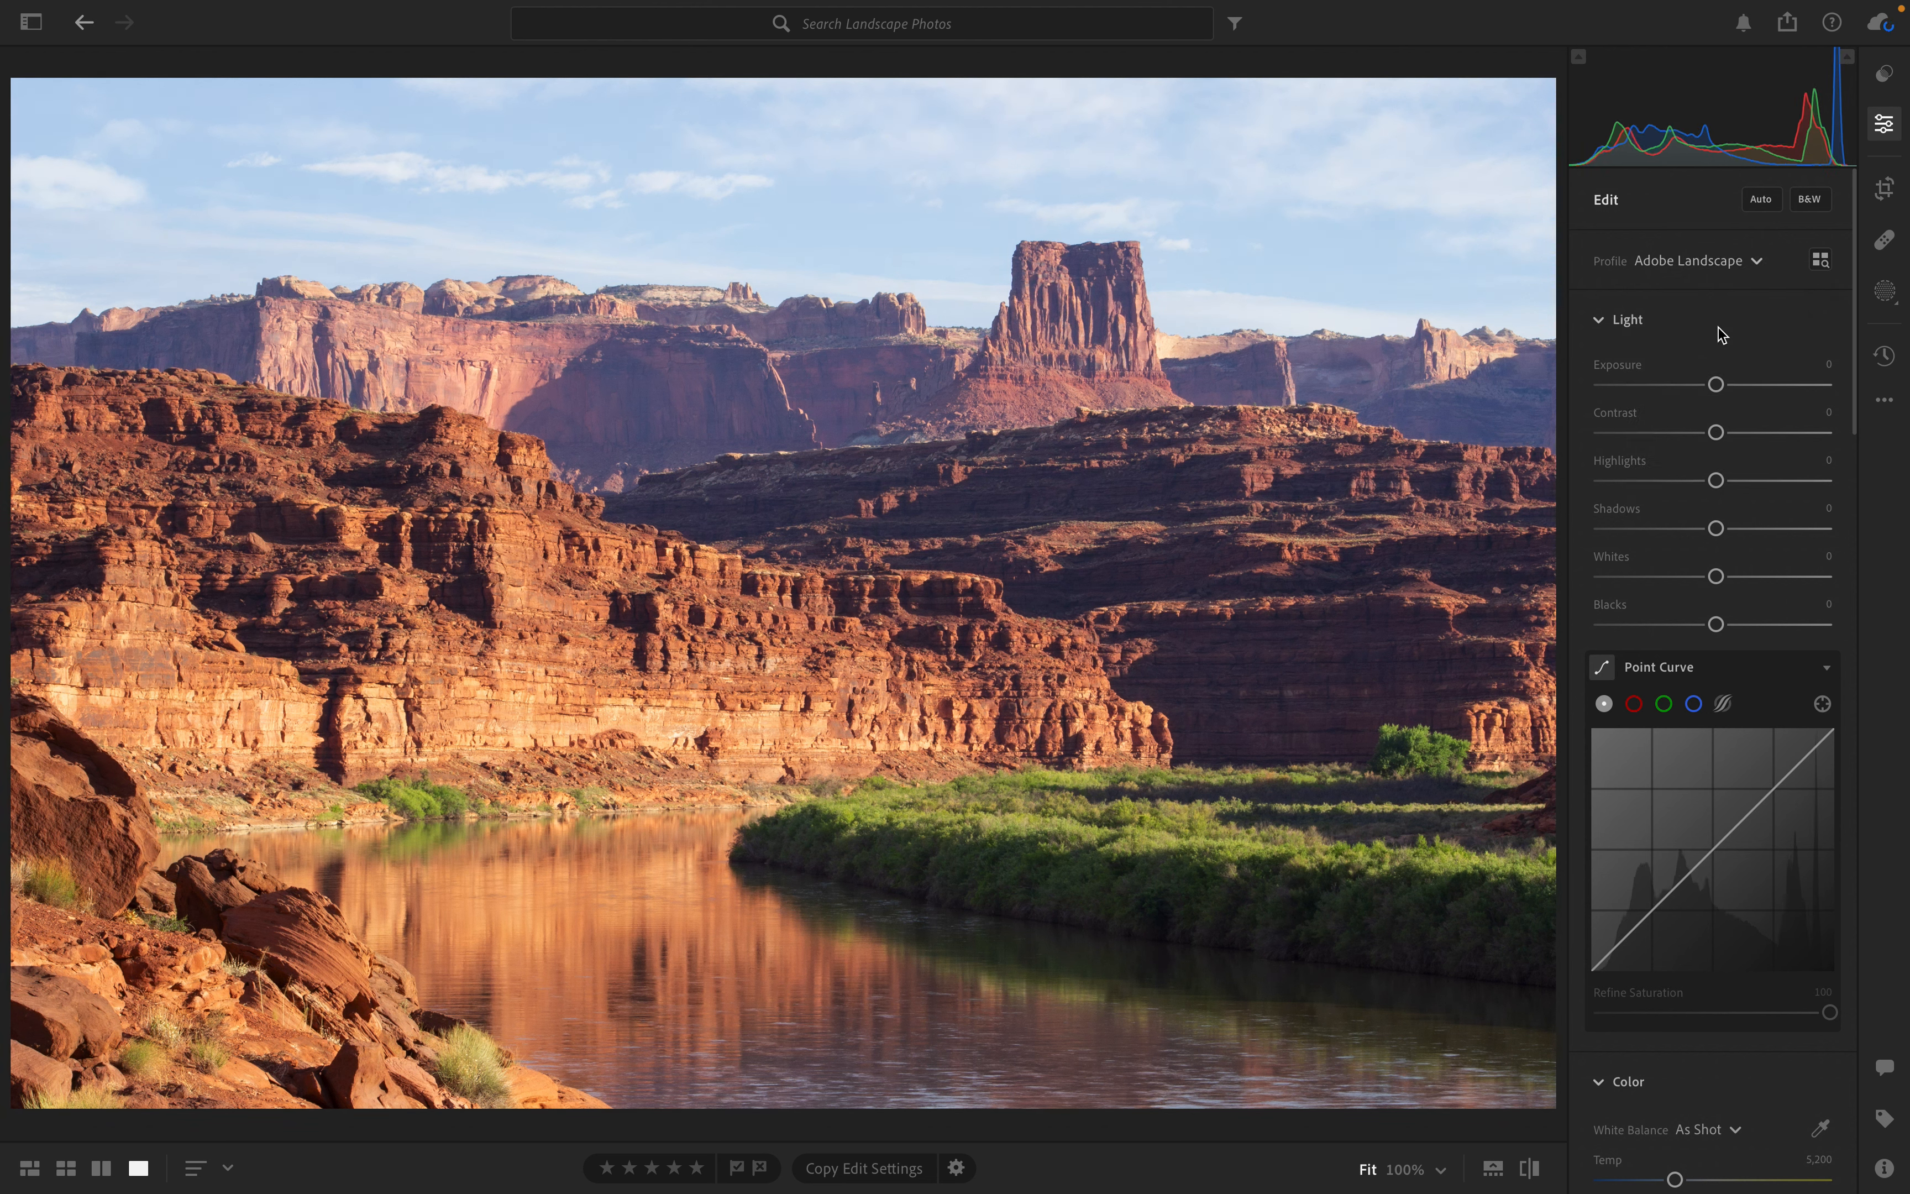
# Turn on chromatic aberration removal and lens corrections for the photo
pyautogui.scroll(-15, 1721, 335)
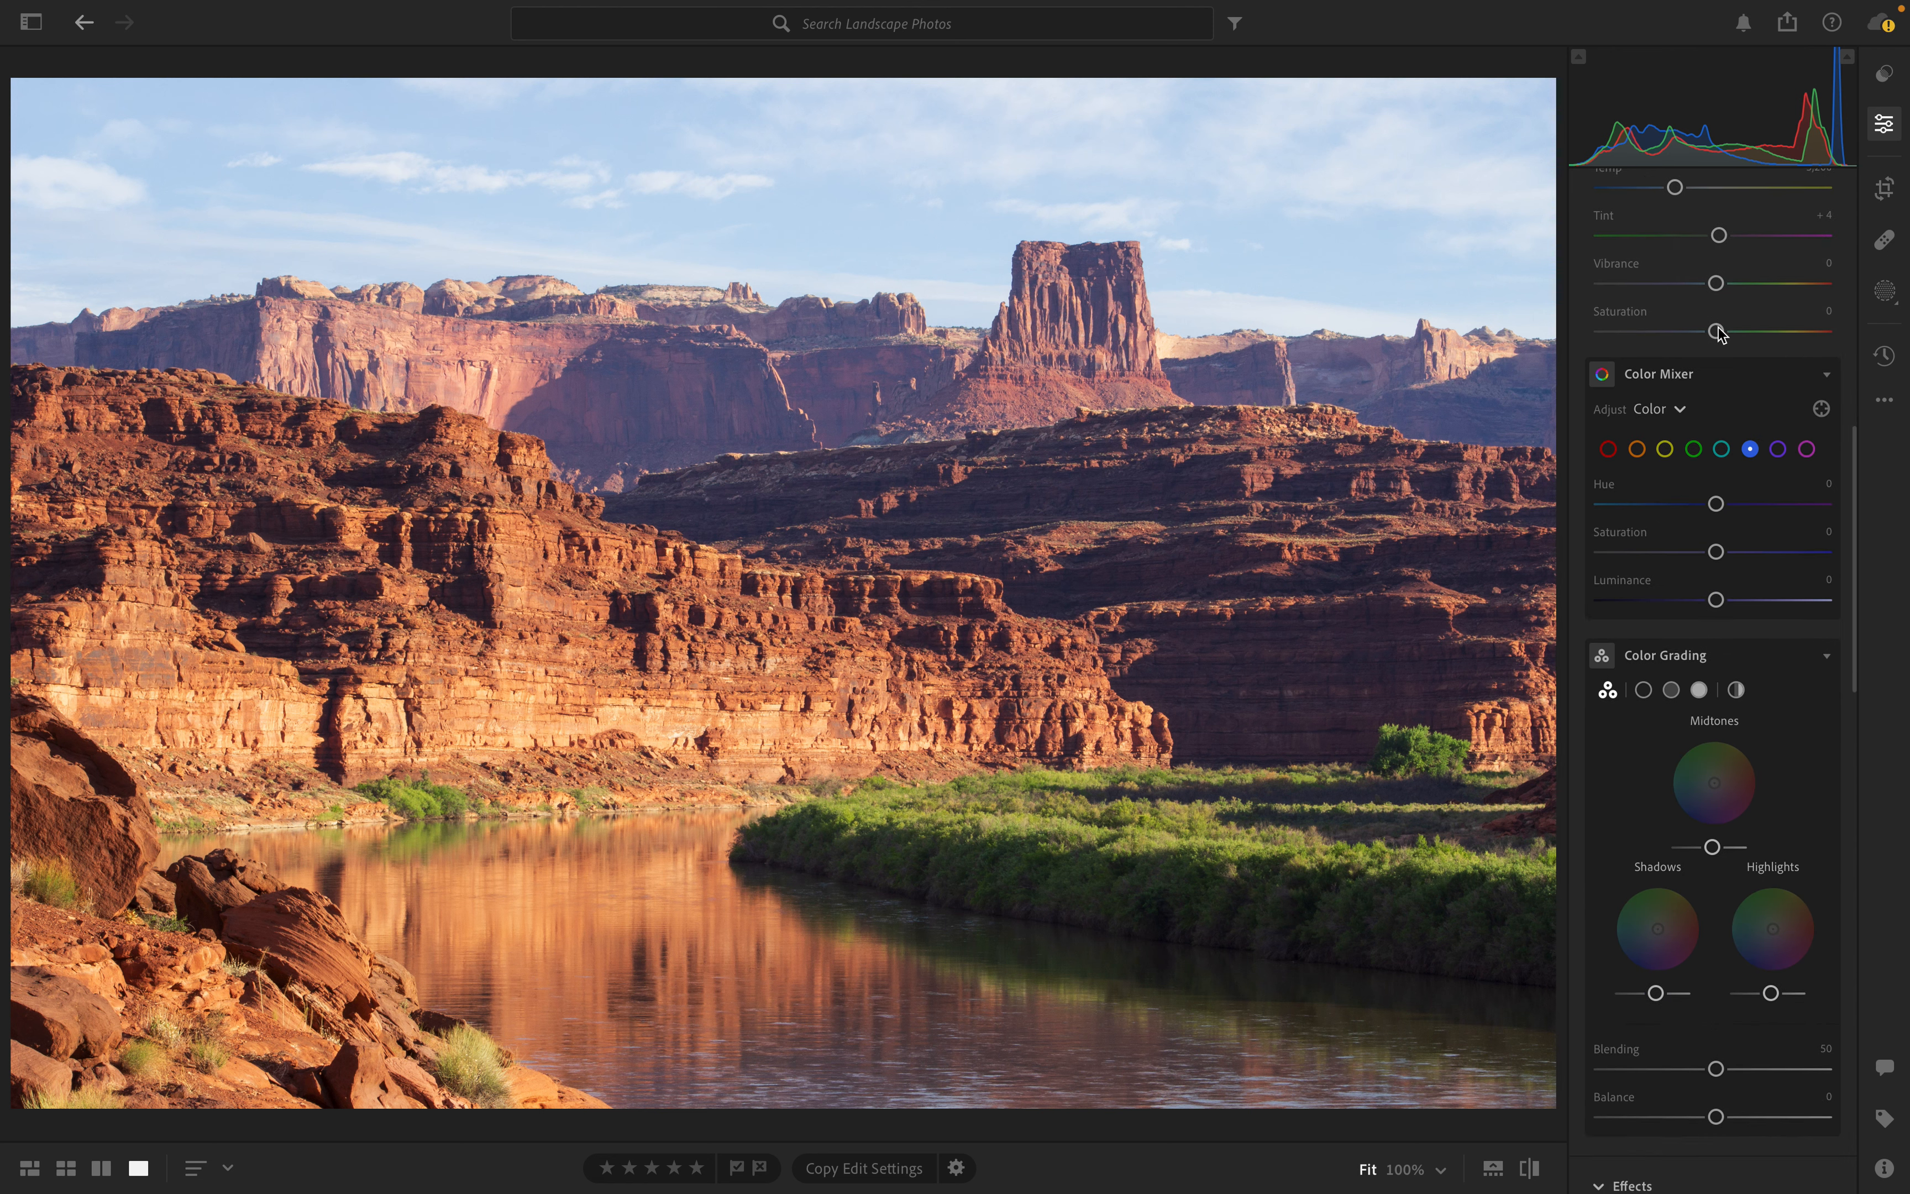
pyautogui.scroll(-12, 1717, 327)
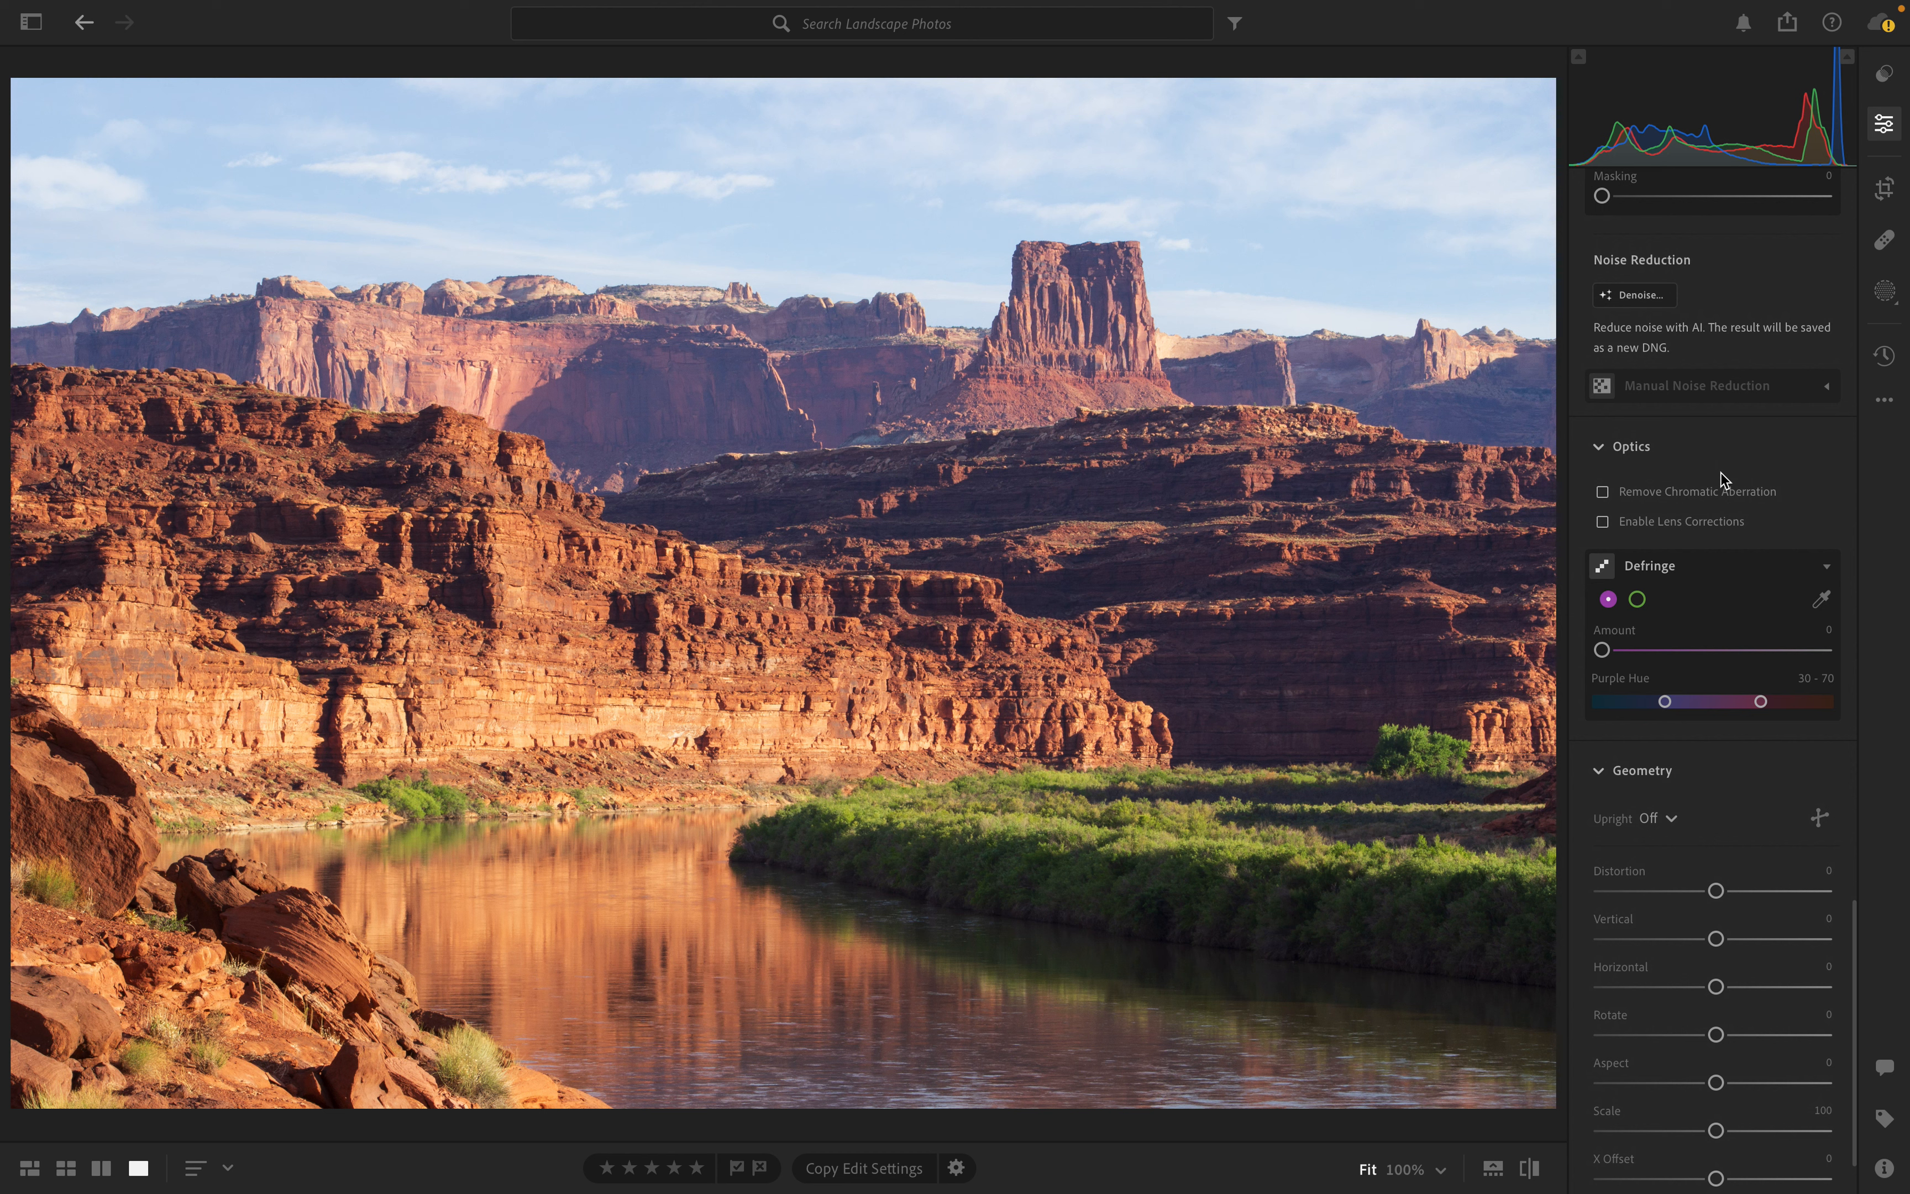
pyautogui.click(1601, 494)
pyautogui.click(1601, 523)
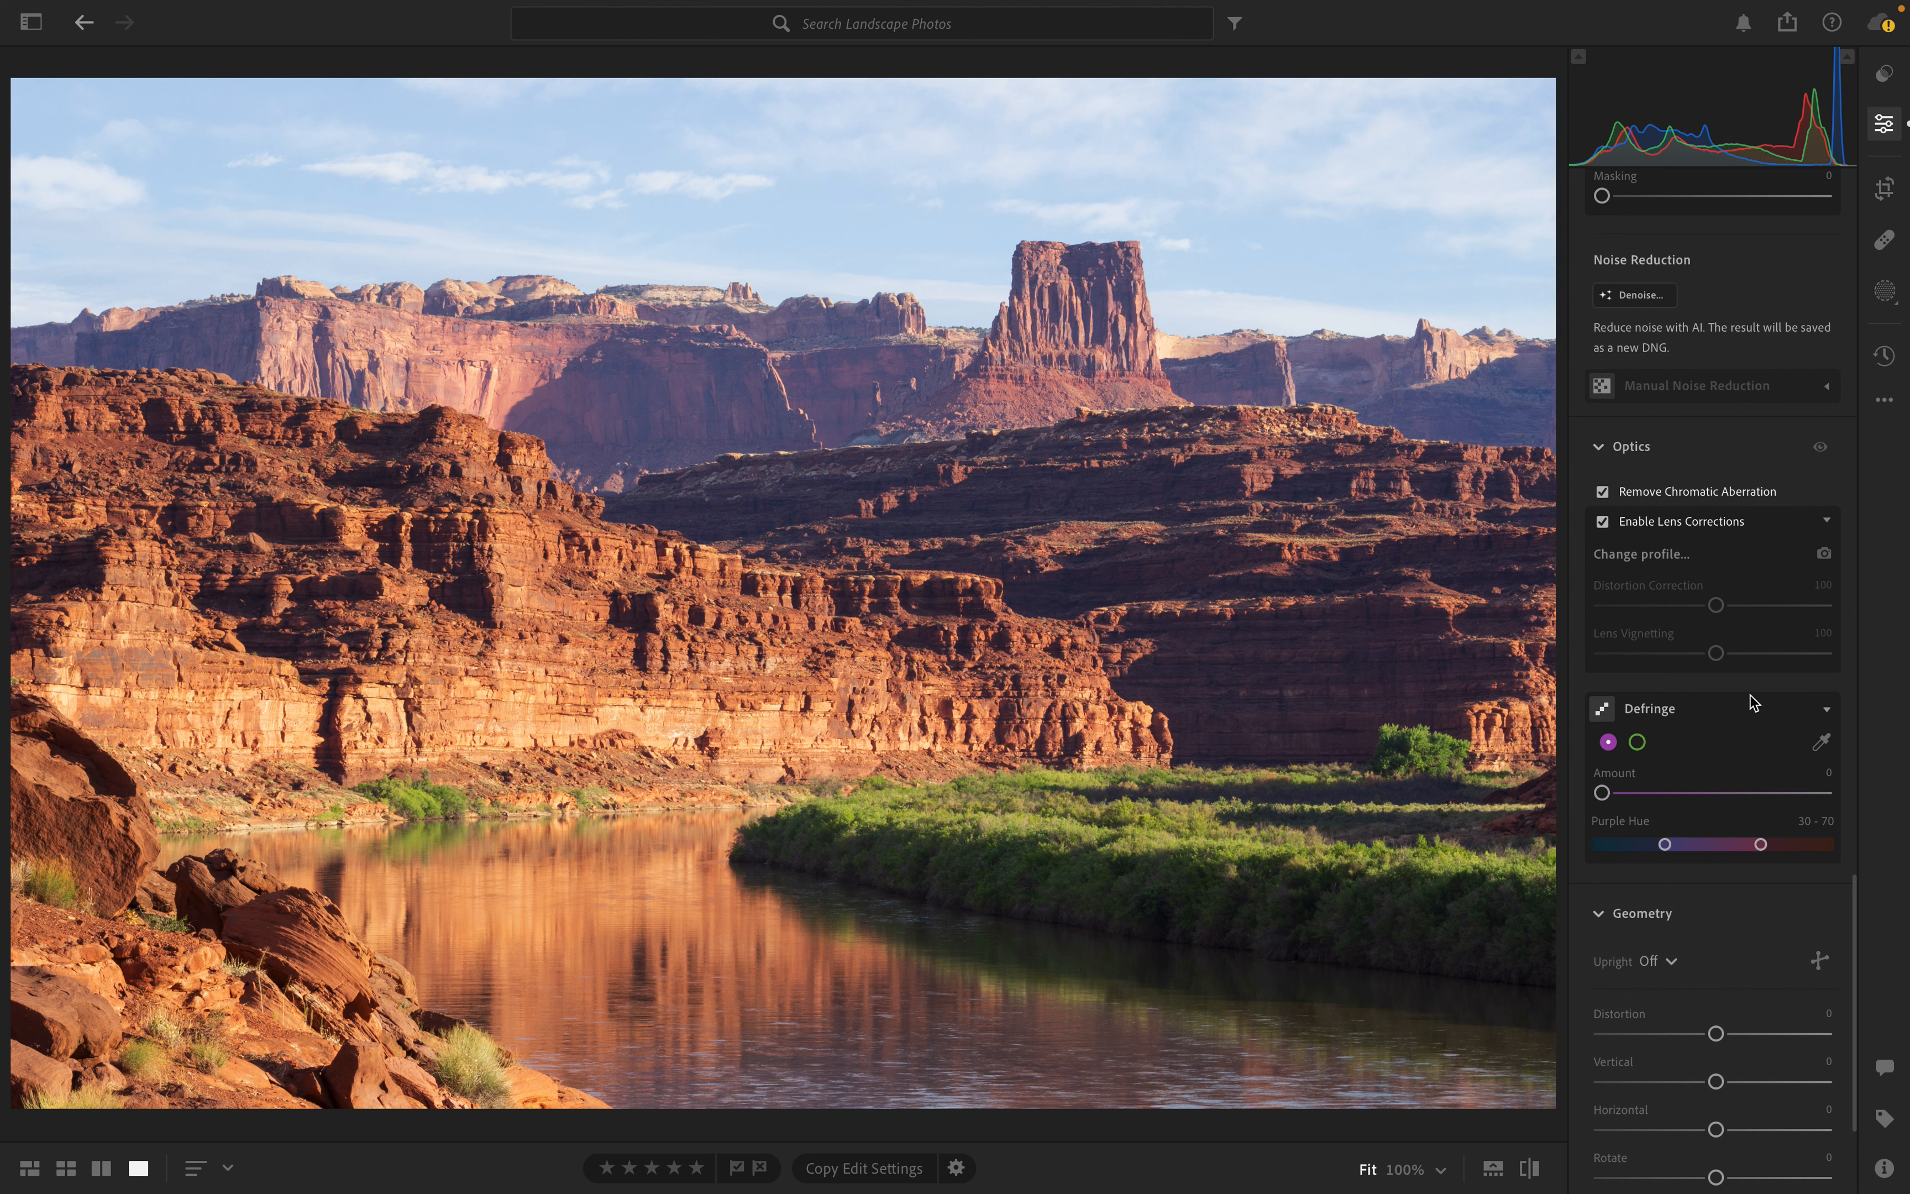
# Adjust the photo's light: set Highlights to -50, Shadows to +20, Whites to -10 and Blacks to -5
pyautogui.scroll(3, 1750, 701)
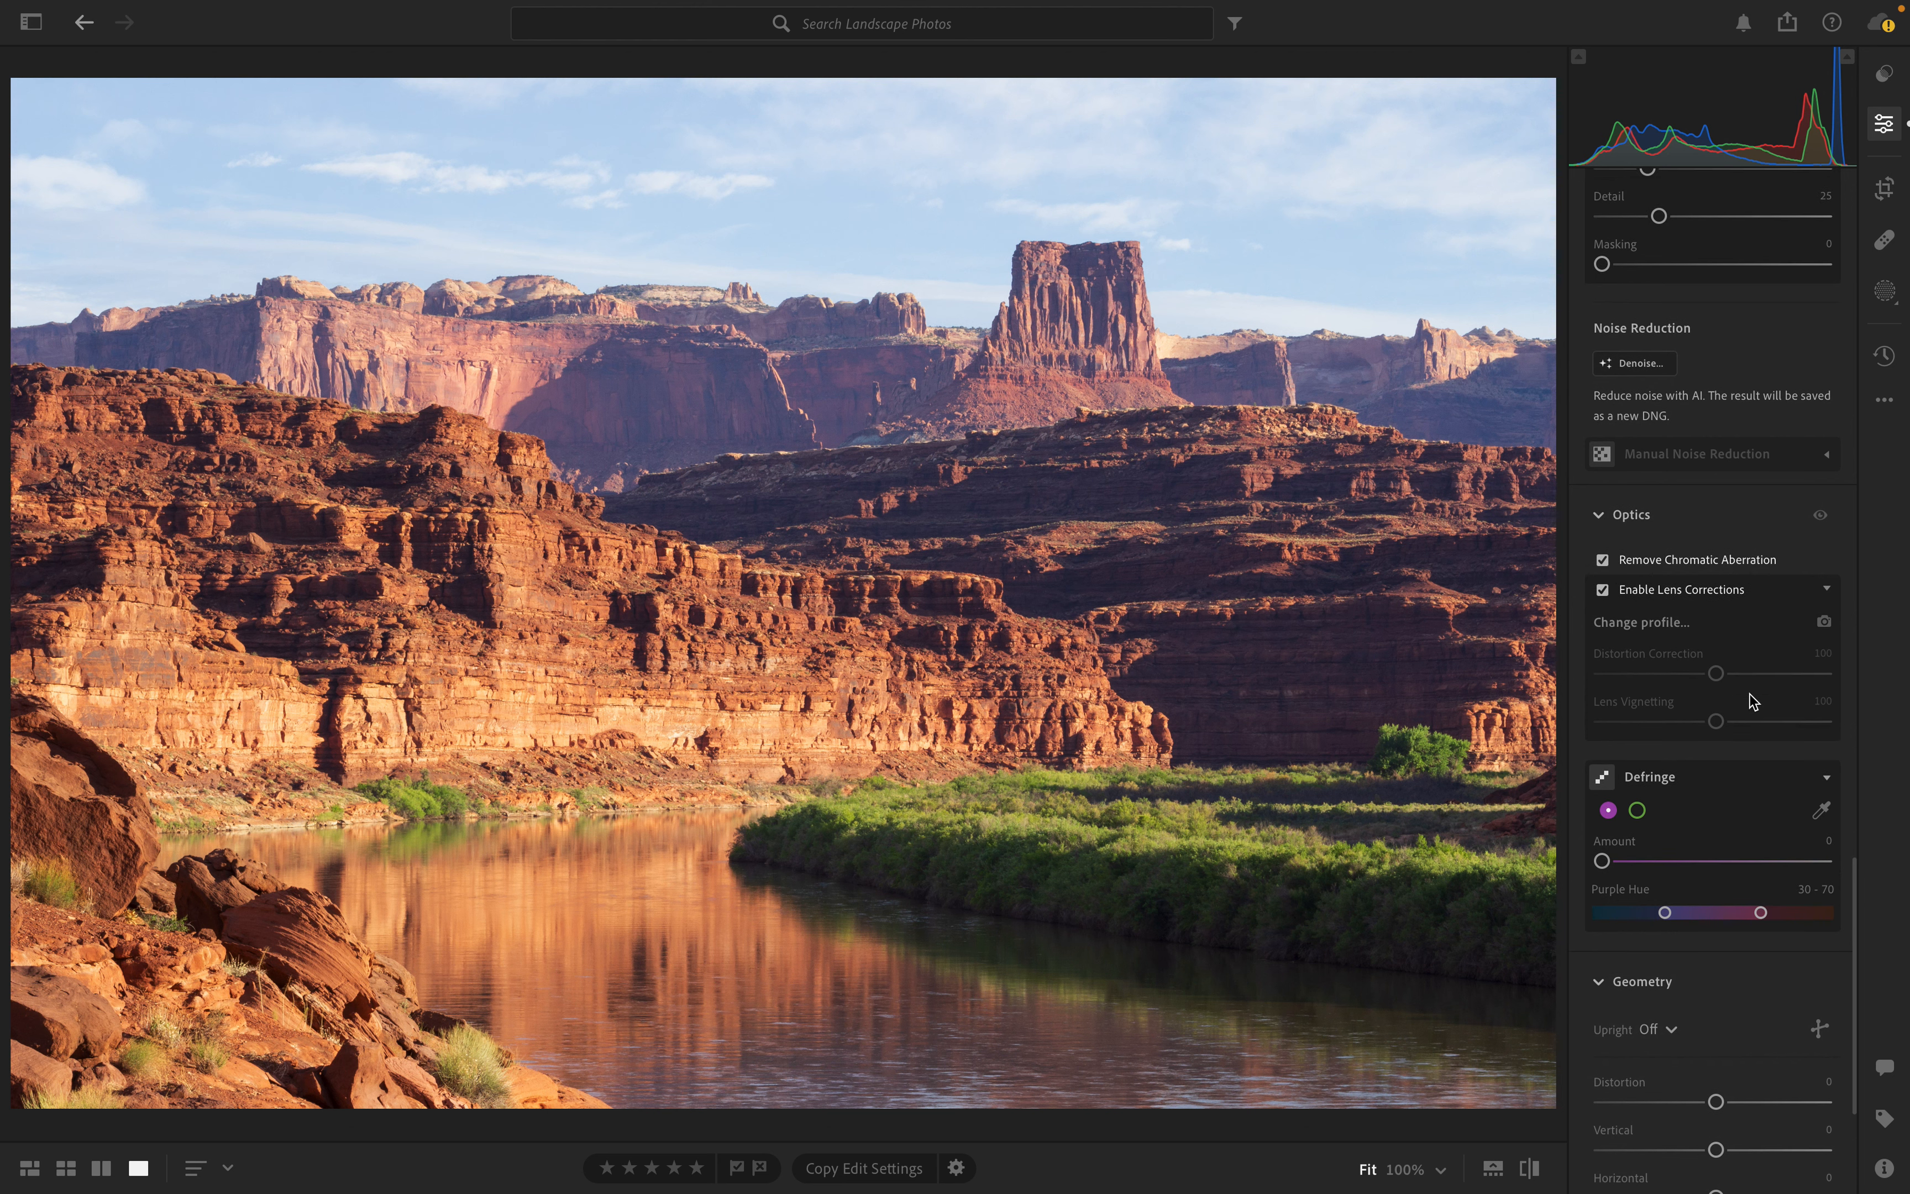
pyautogui.scroll(15, 1751, 700)
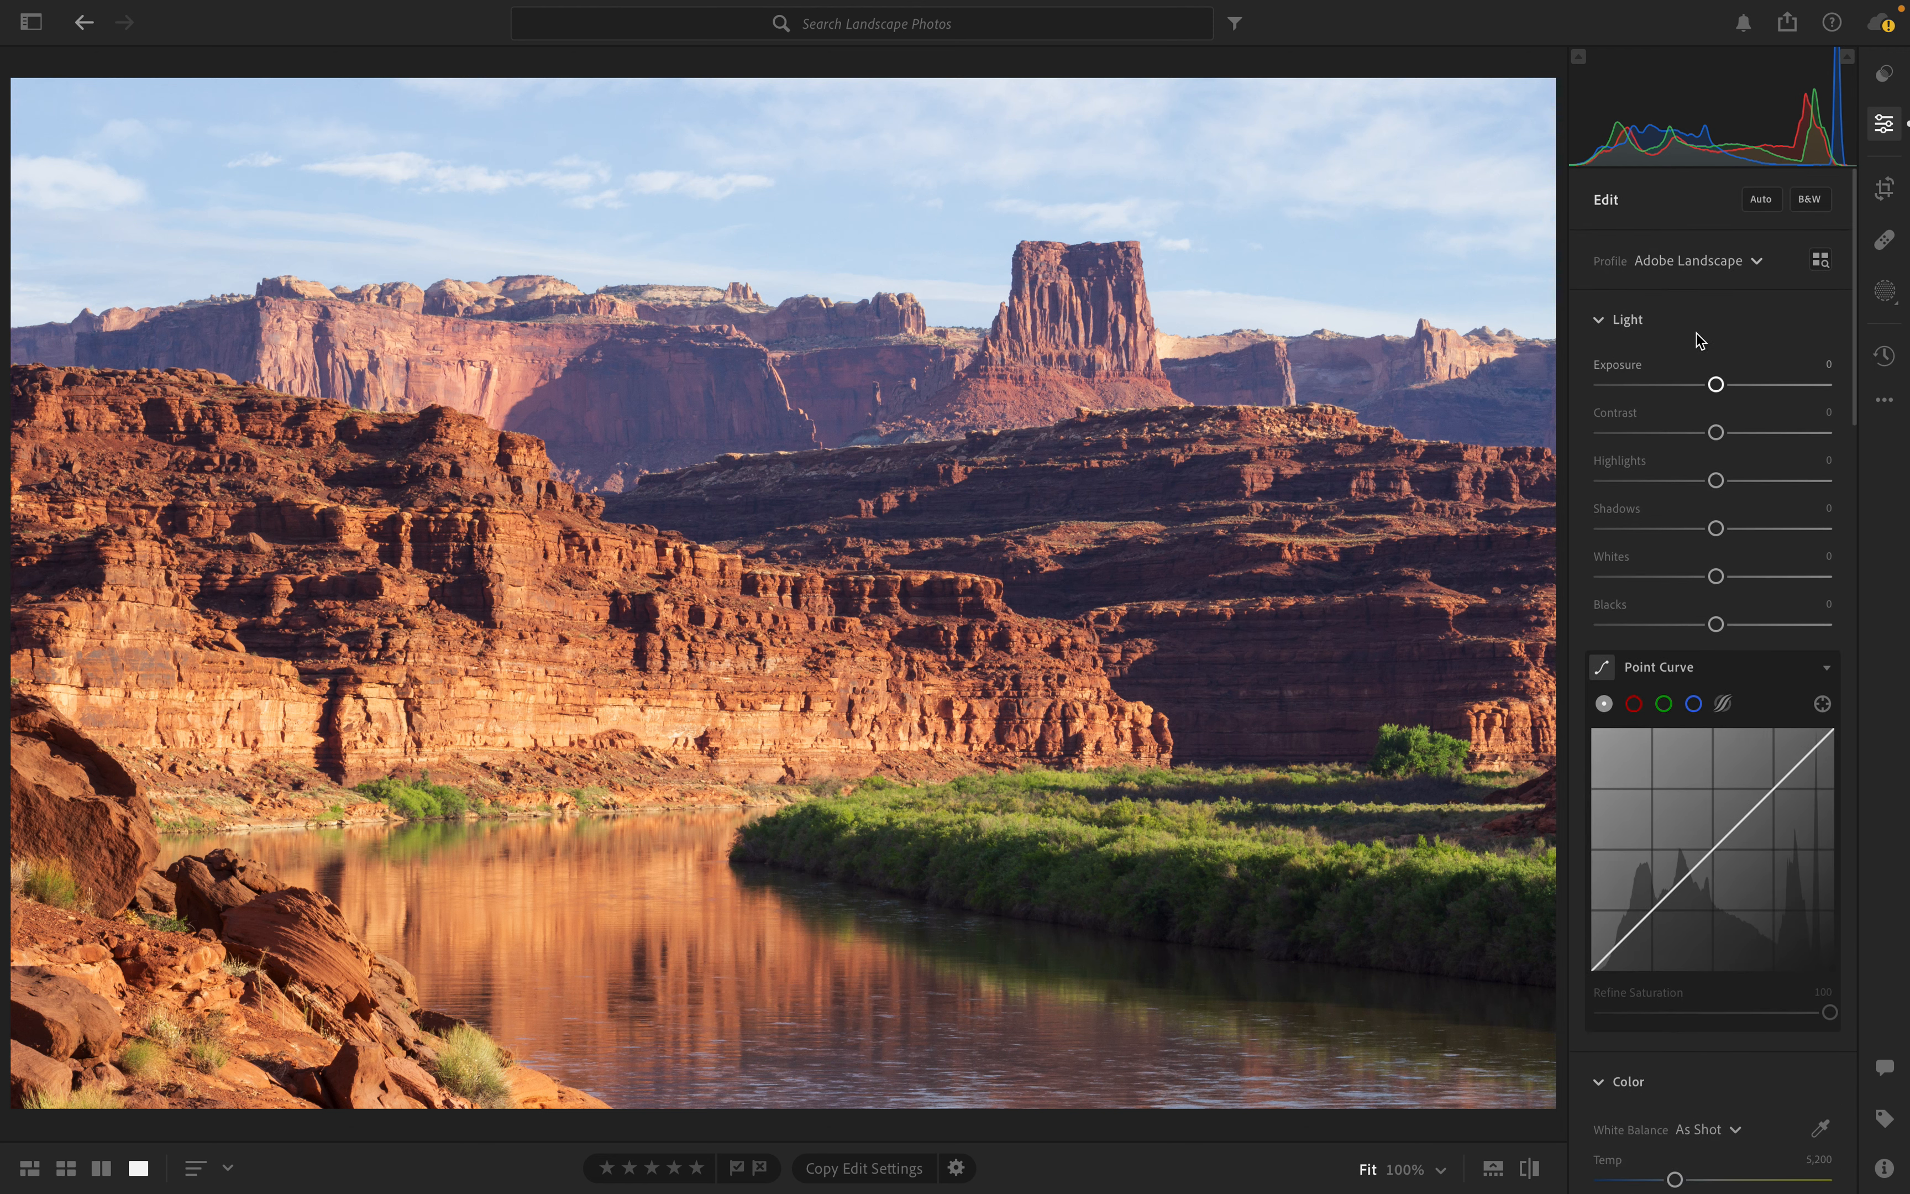
pyautogui.moveTo(1716, 480); pyautogui.dragTo(1740, 535)
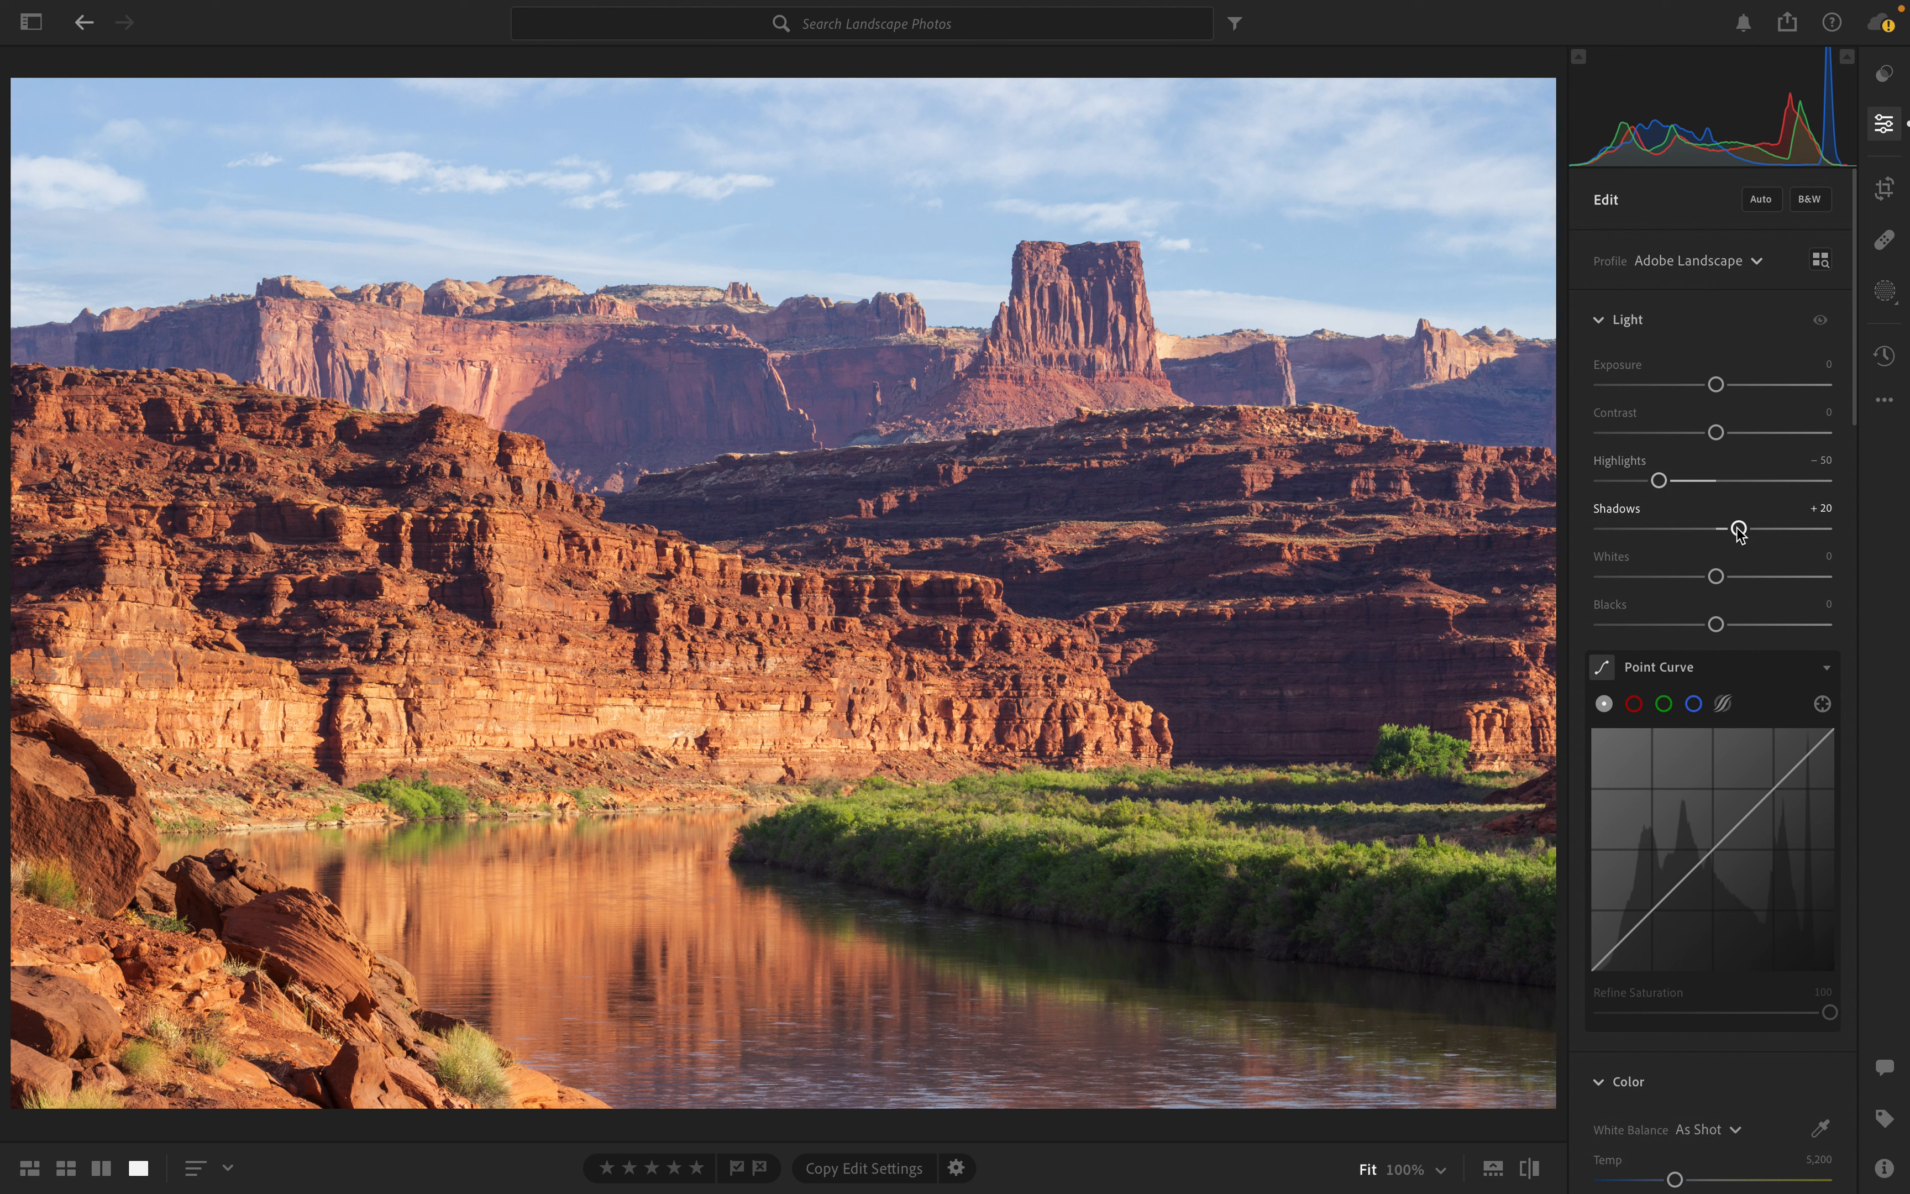
pyautogui.scroll(-2, 1737, 533)
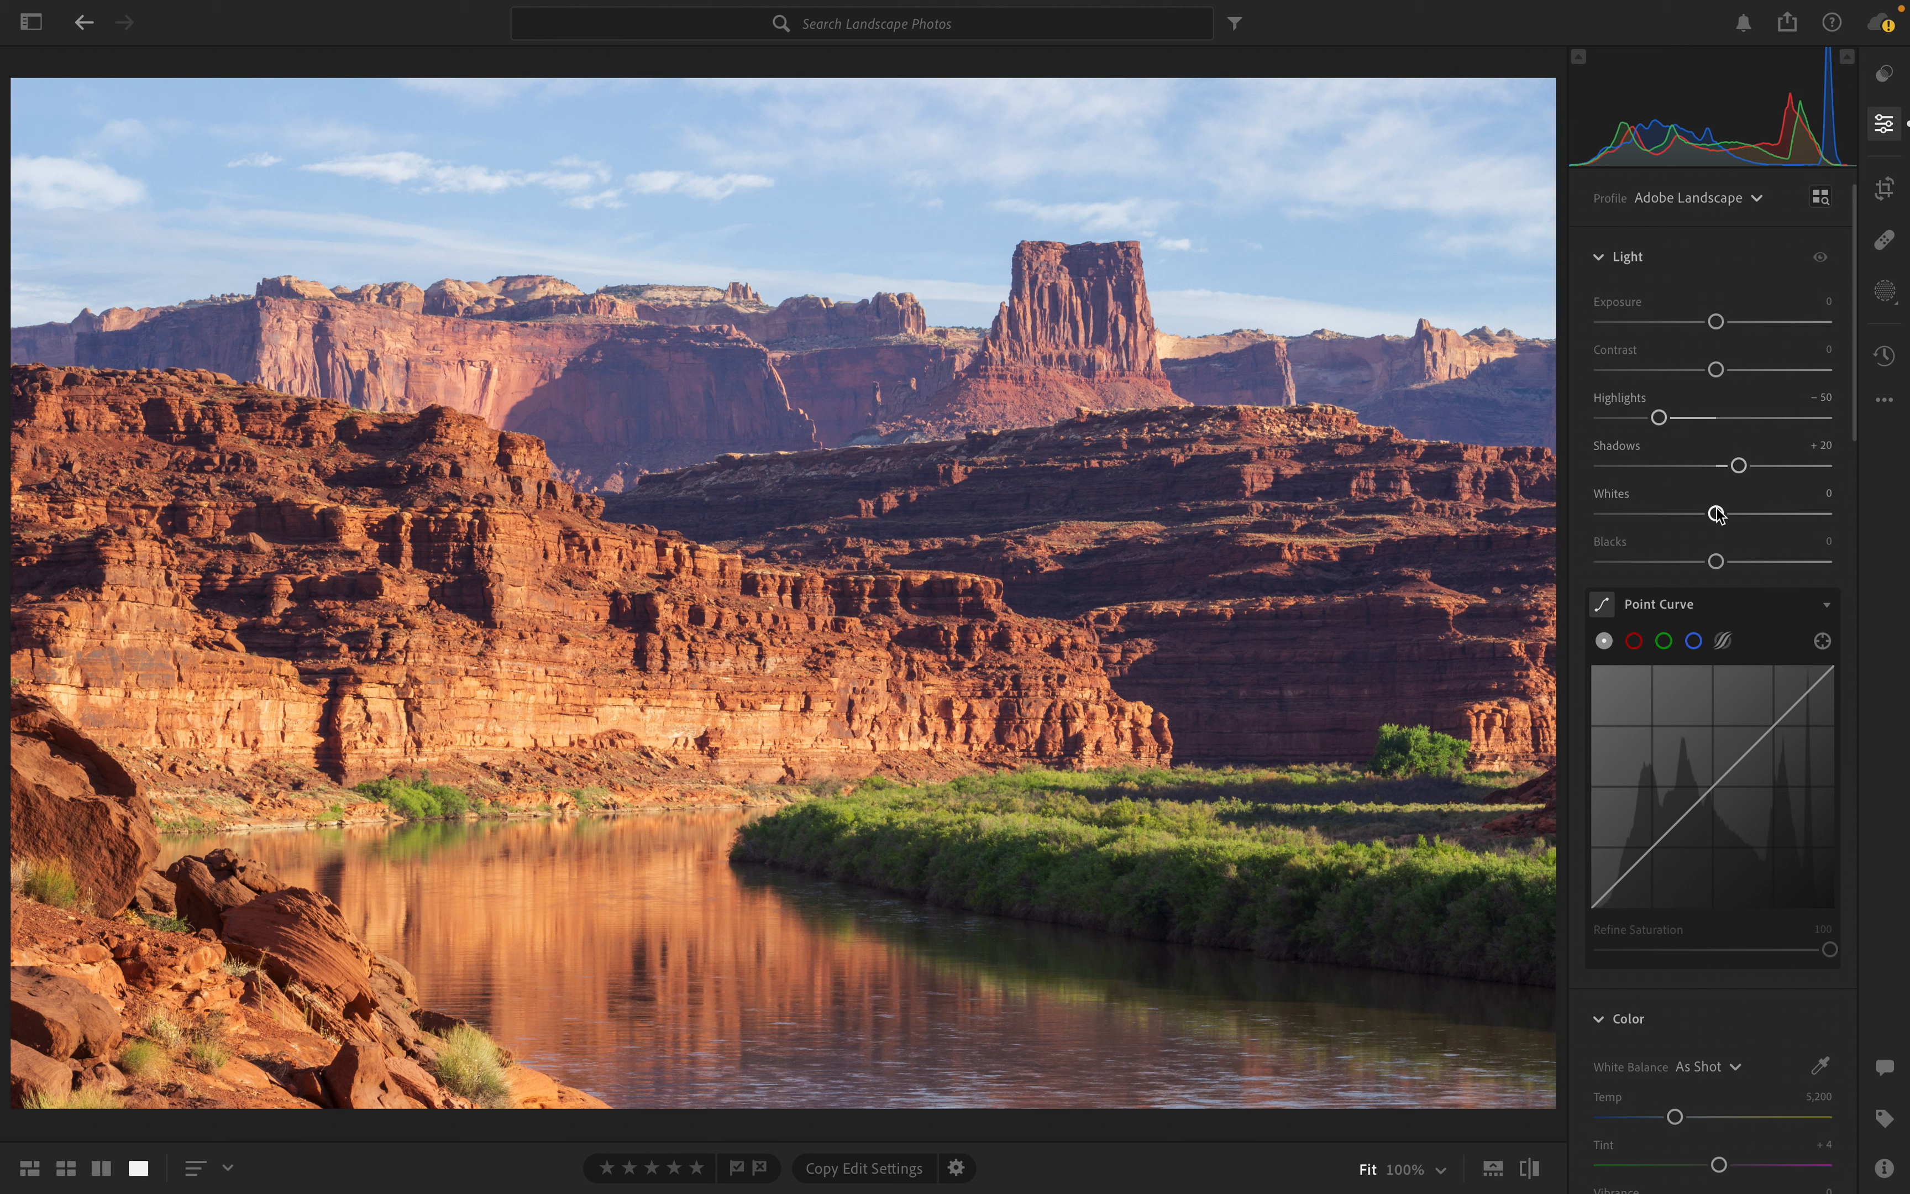
pyautogui.moveTo(1717, 514); pyautogui.dragTo(1715, 565)
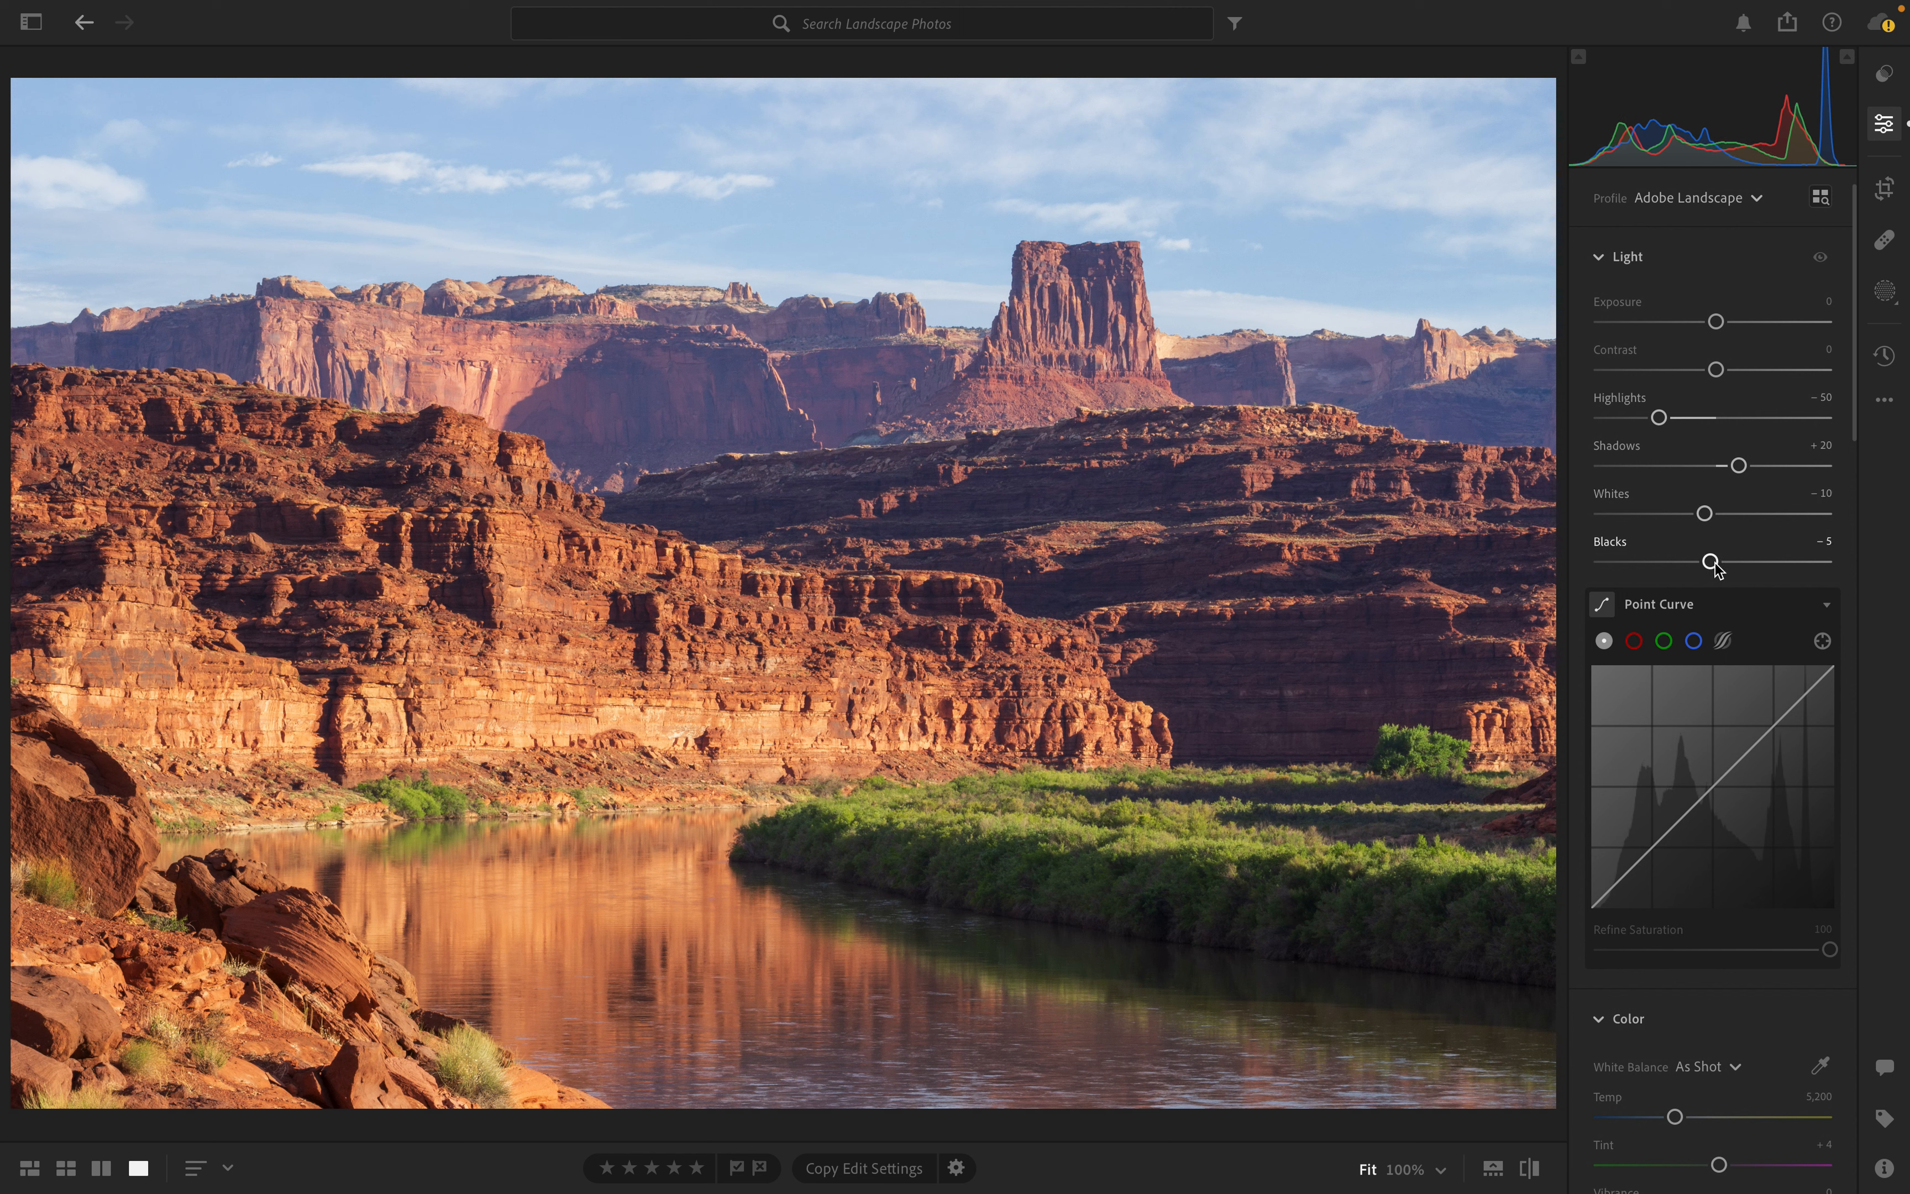
# Shape the main point curve with a shadow point at 7.5/4.7, a lower-midtone point at 29.4/28.2 and a highlight point at 78.4/79.6
pyautogui.scroll(-2, 1805, 717)
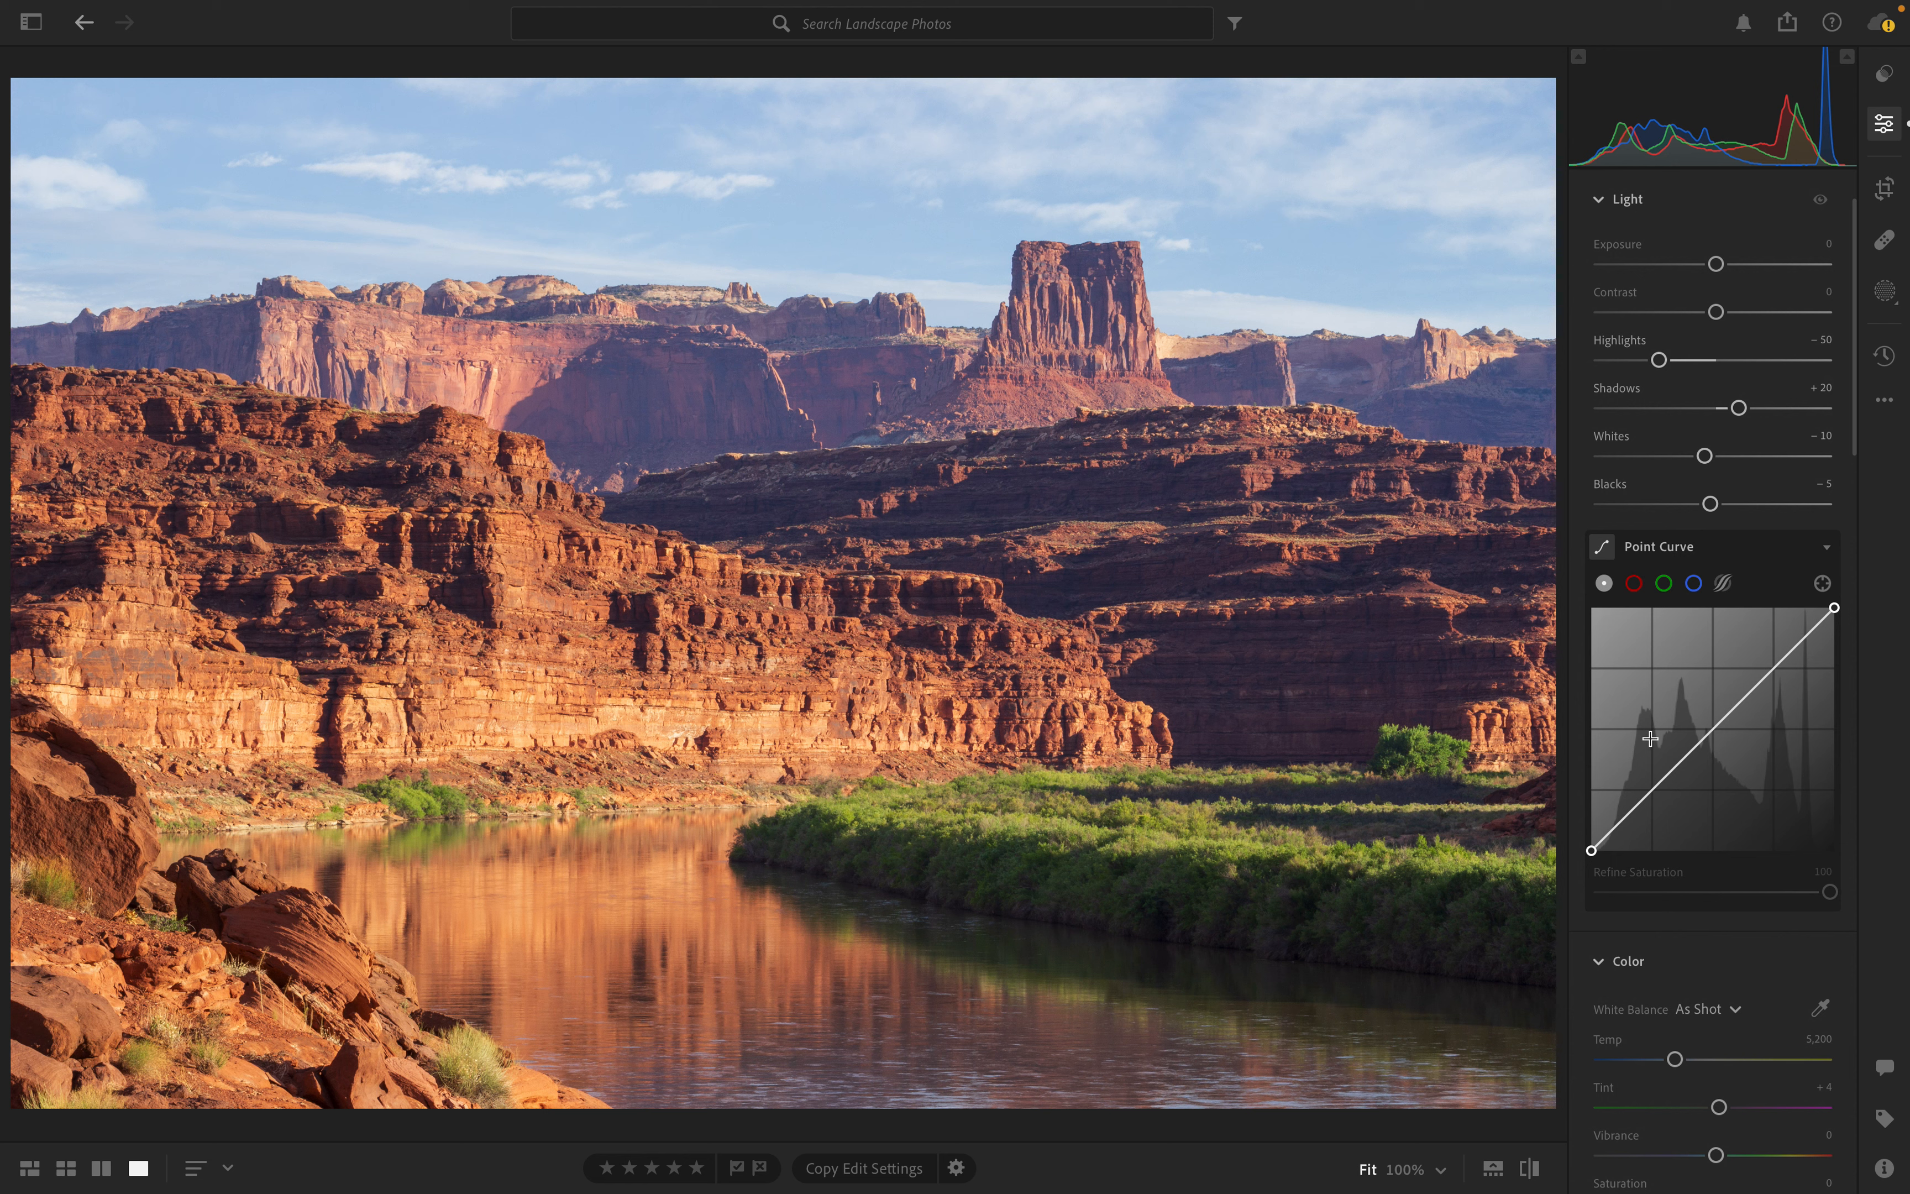
pyautogui.scroll(-5, 1650, 738)
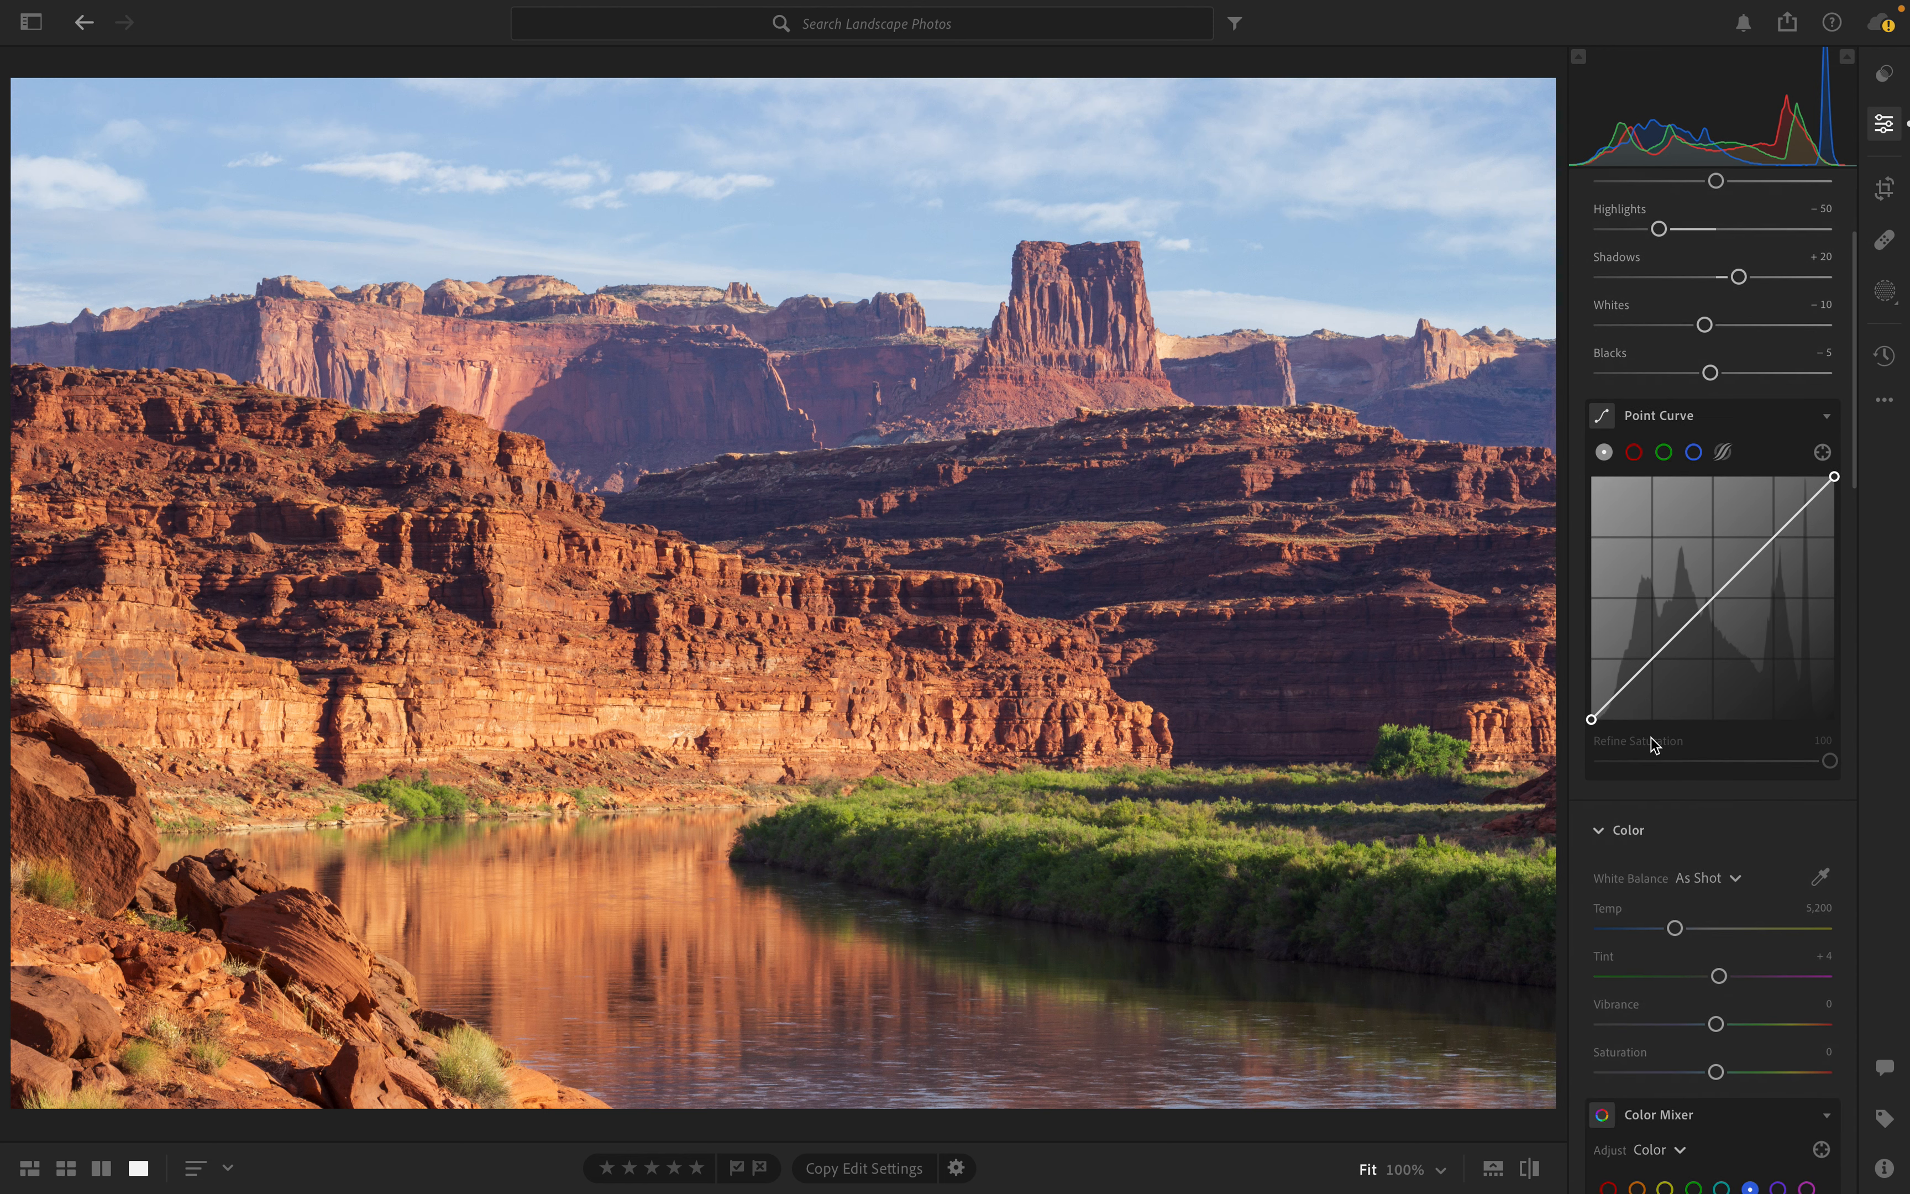
pyautogui.moveTo(1653, 658); pyautogui.dragTo(1652, 670)
pyautogui.moveTo(1781, 534); pyautogui.dragTo(1781, 526)
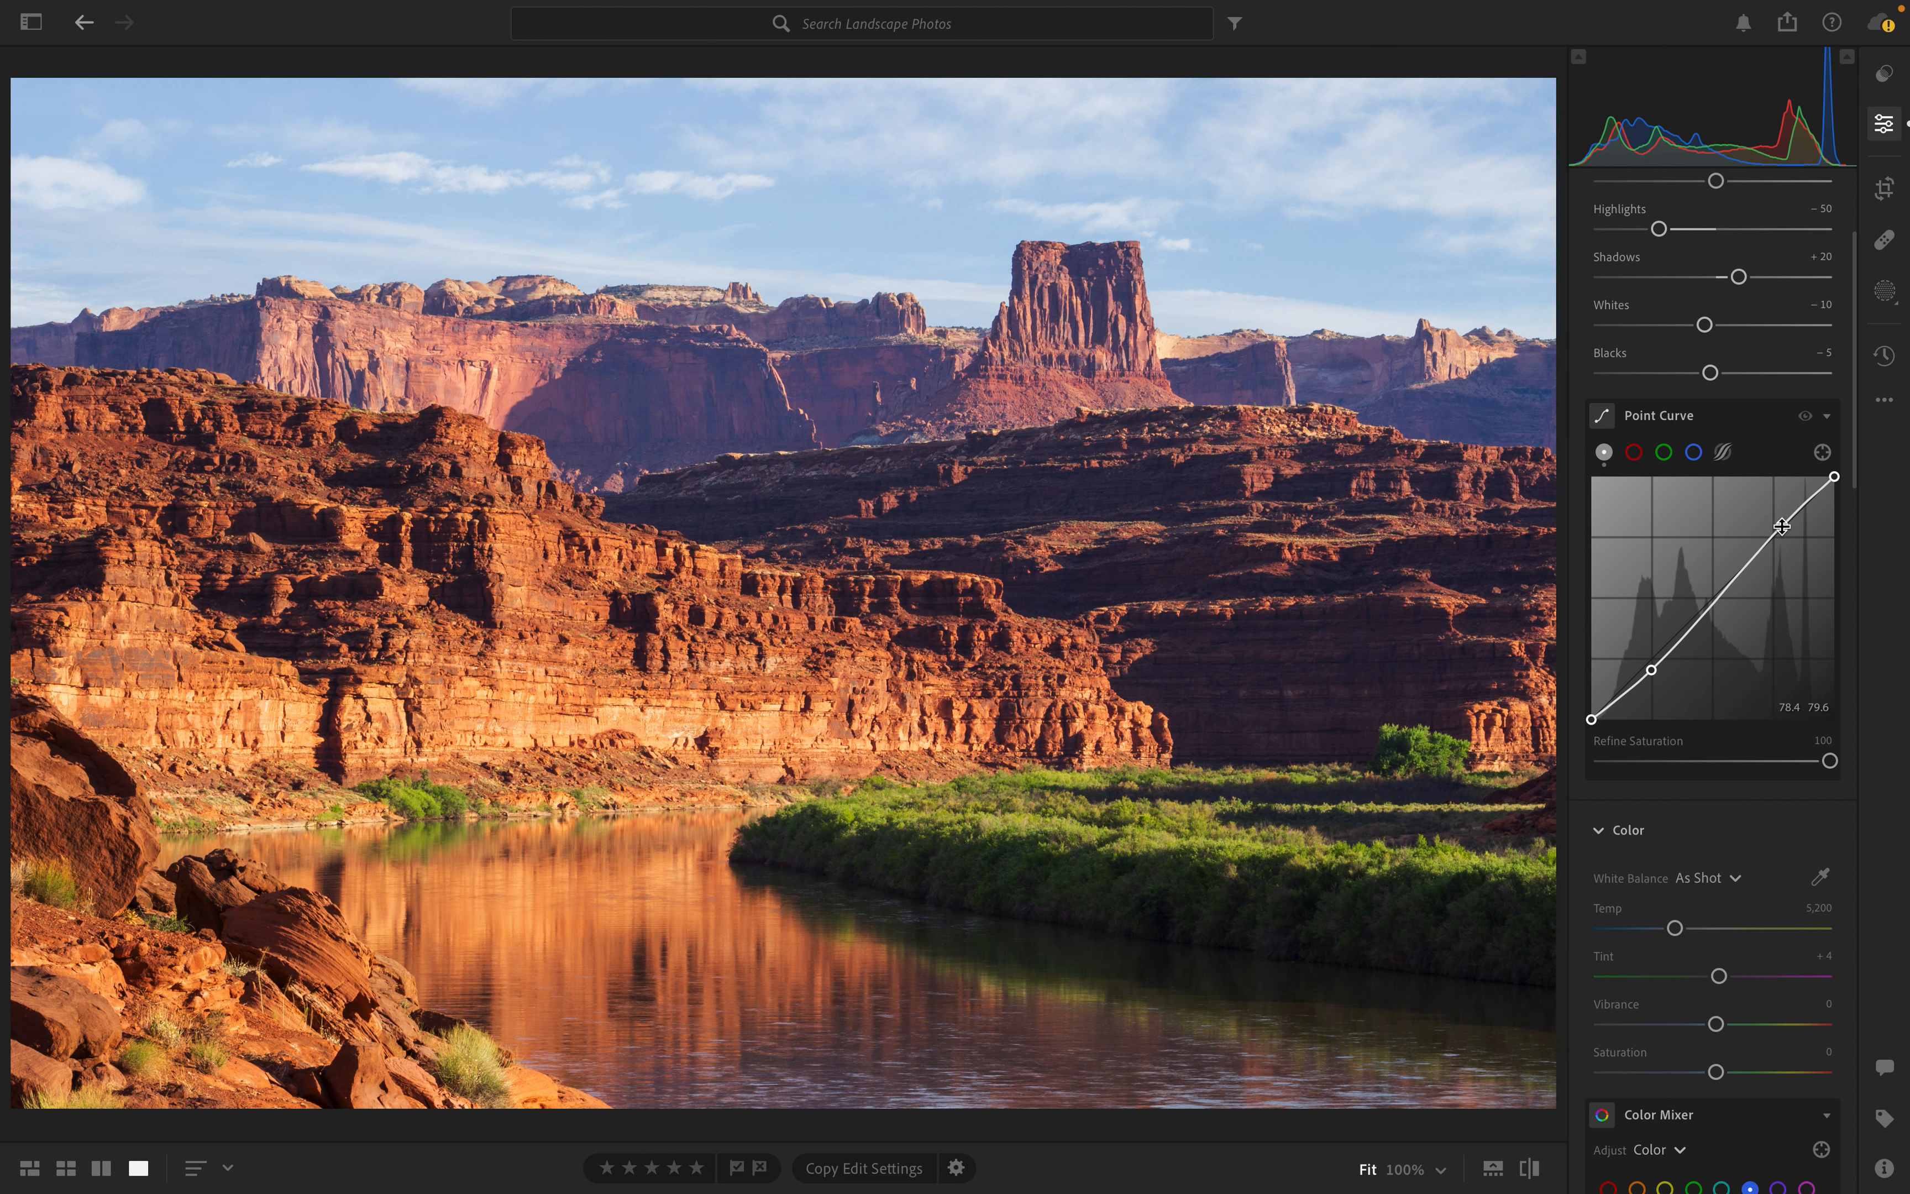
pyautogui.moveTo(1650, 670); pyautogui.dragTo(1608, 708)
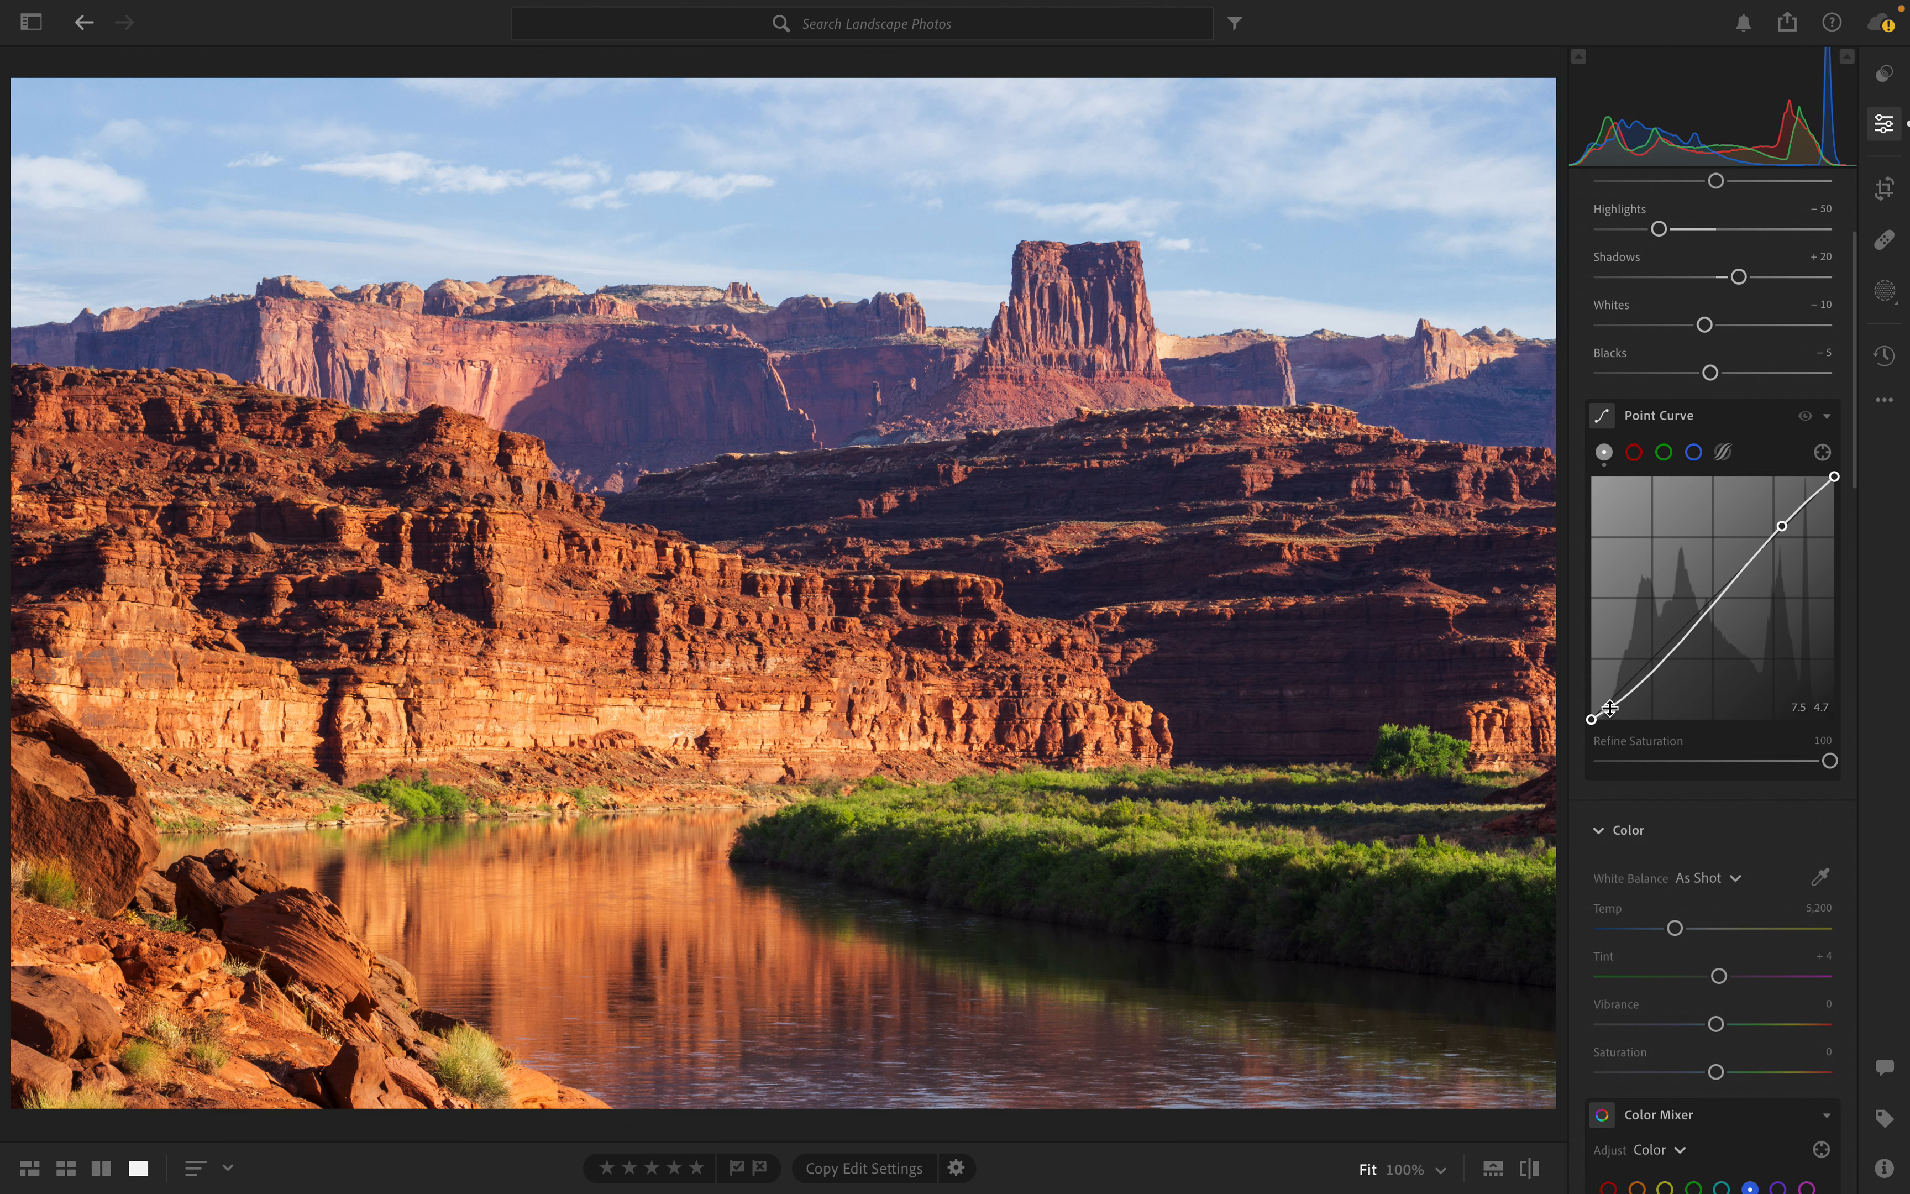
pyautogui.moveTo(1661, 658); pyautogui.dragTo(1663, 651)
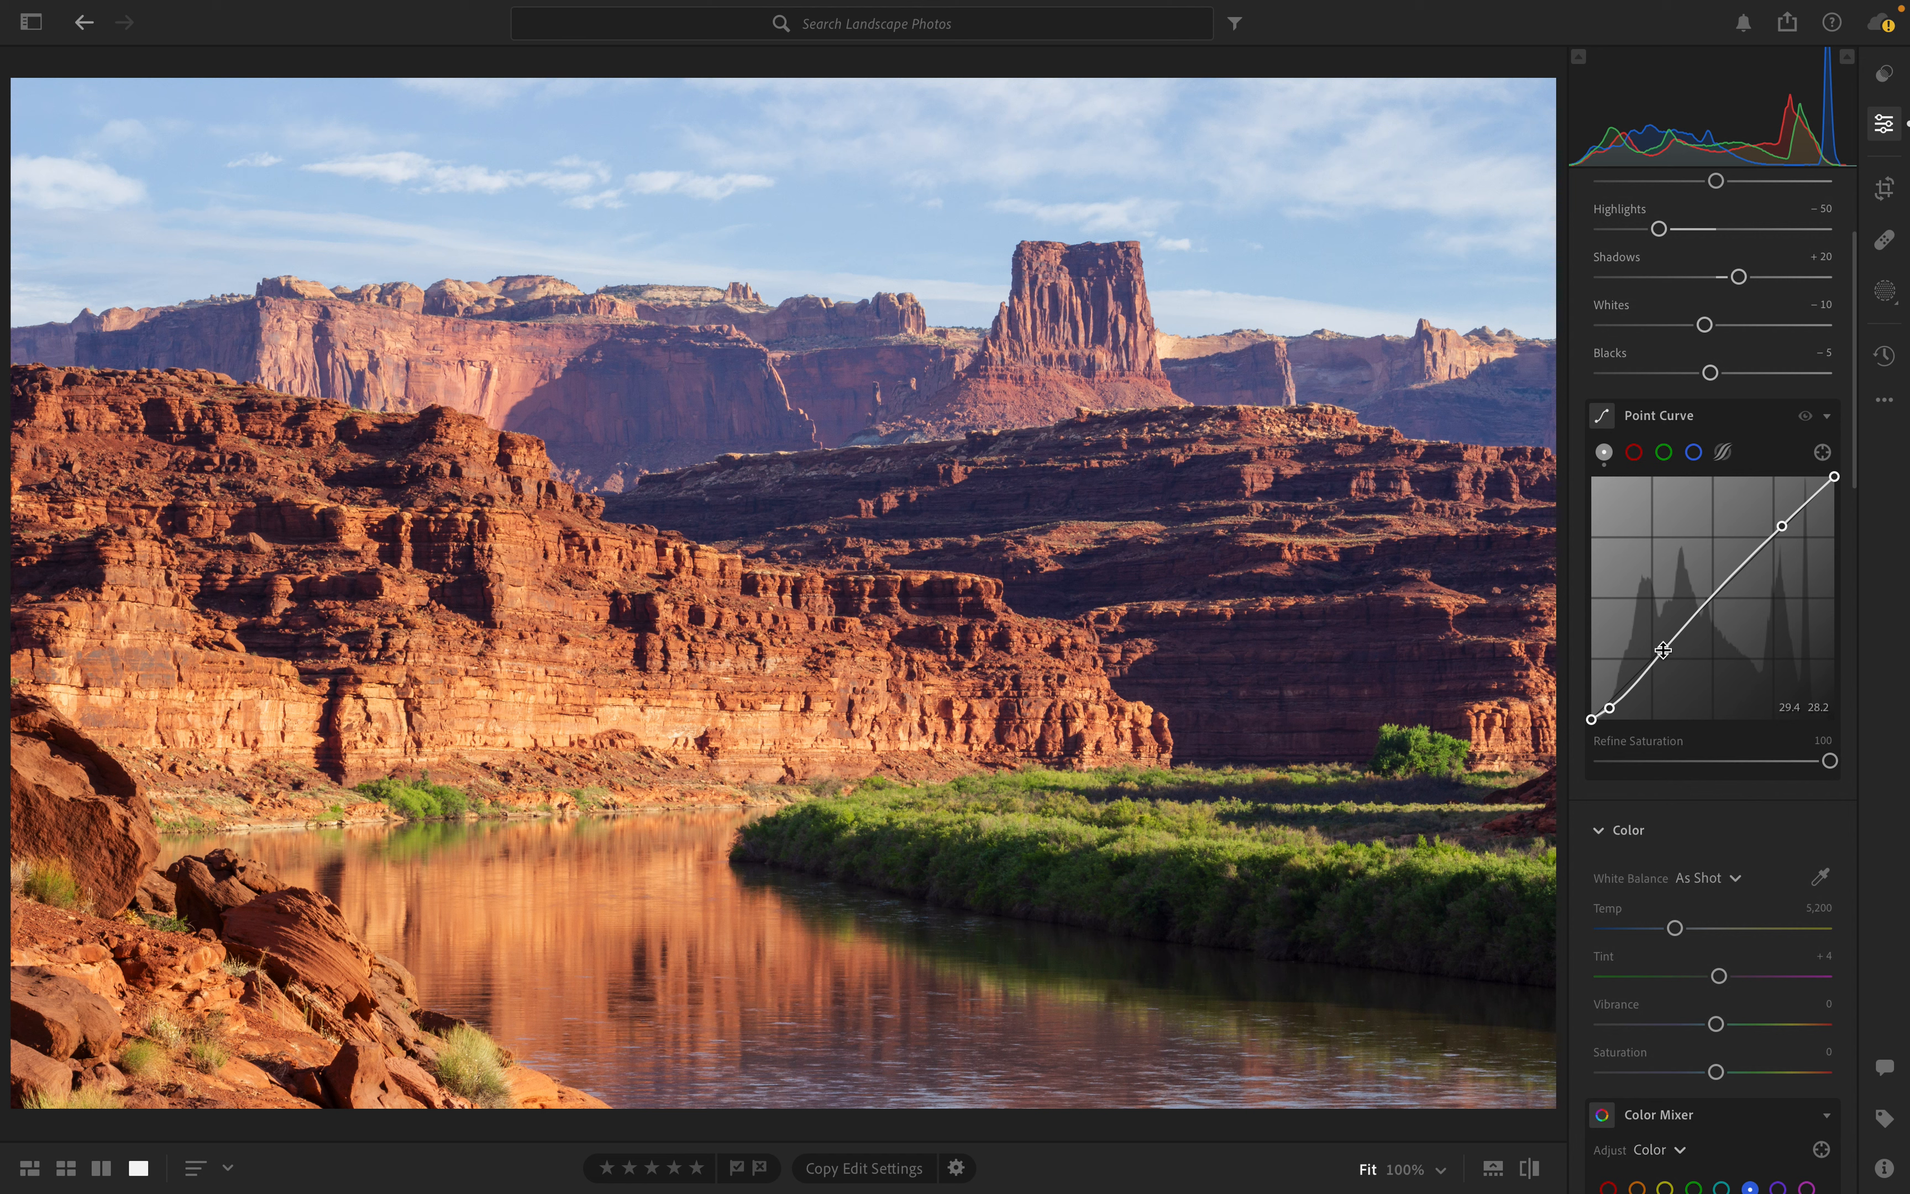
# Set a custom white balance of Temp 6,250 and Tint +6 by sampling a cloud in the sky
pyautogui.scroll(-5, 1663, 650)
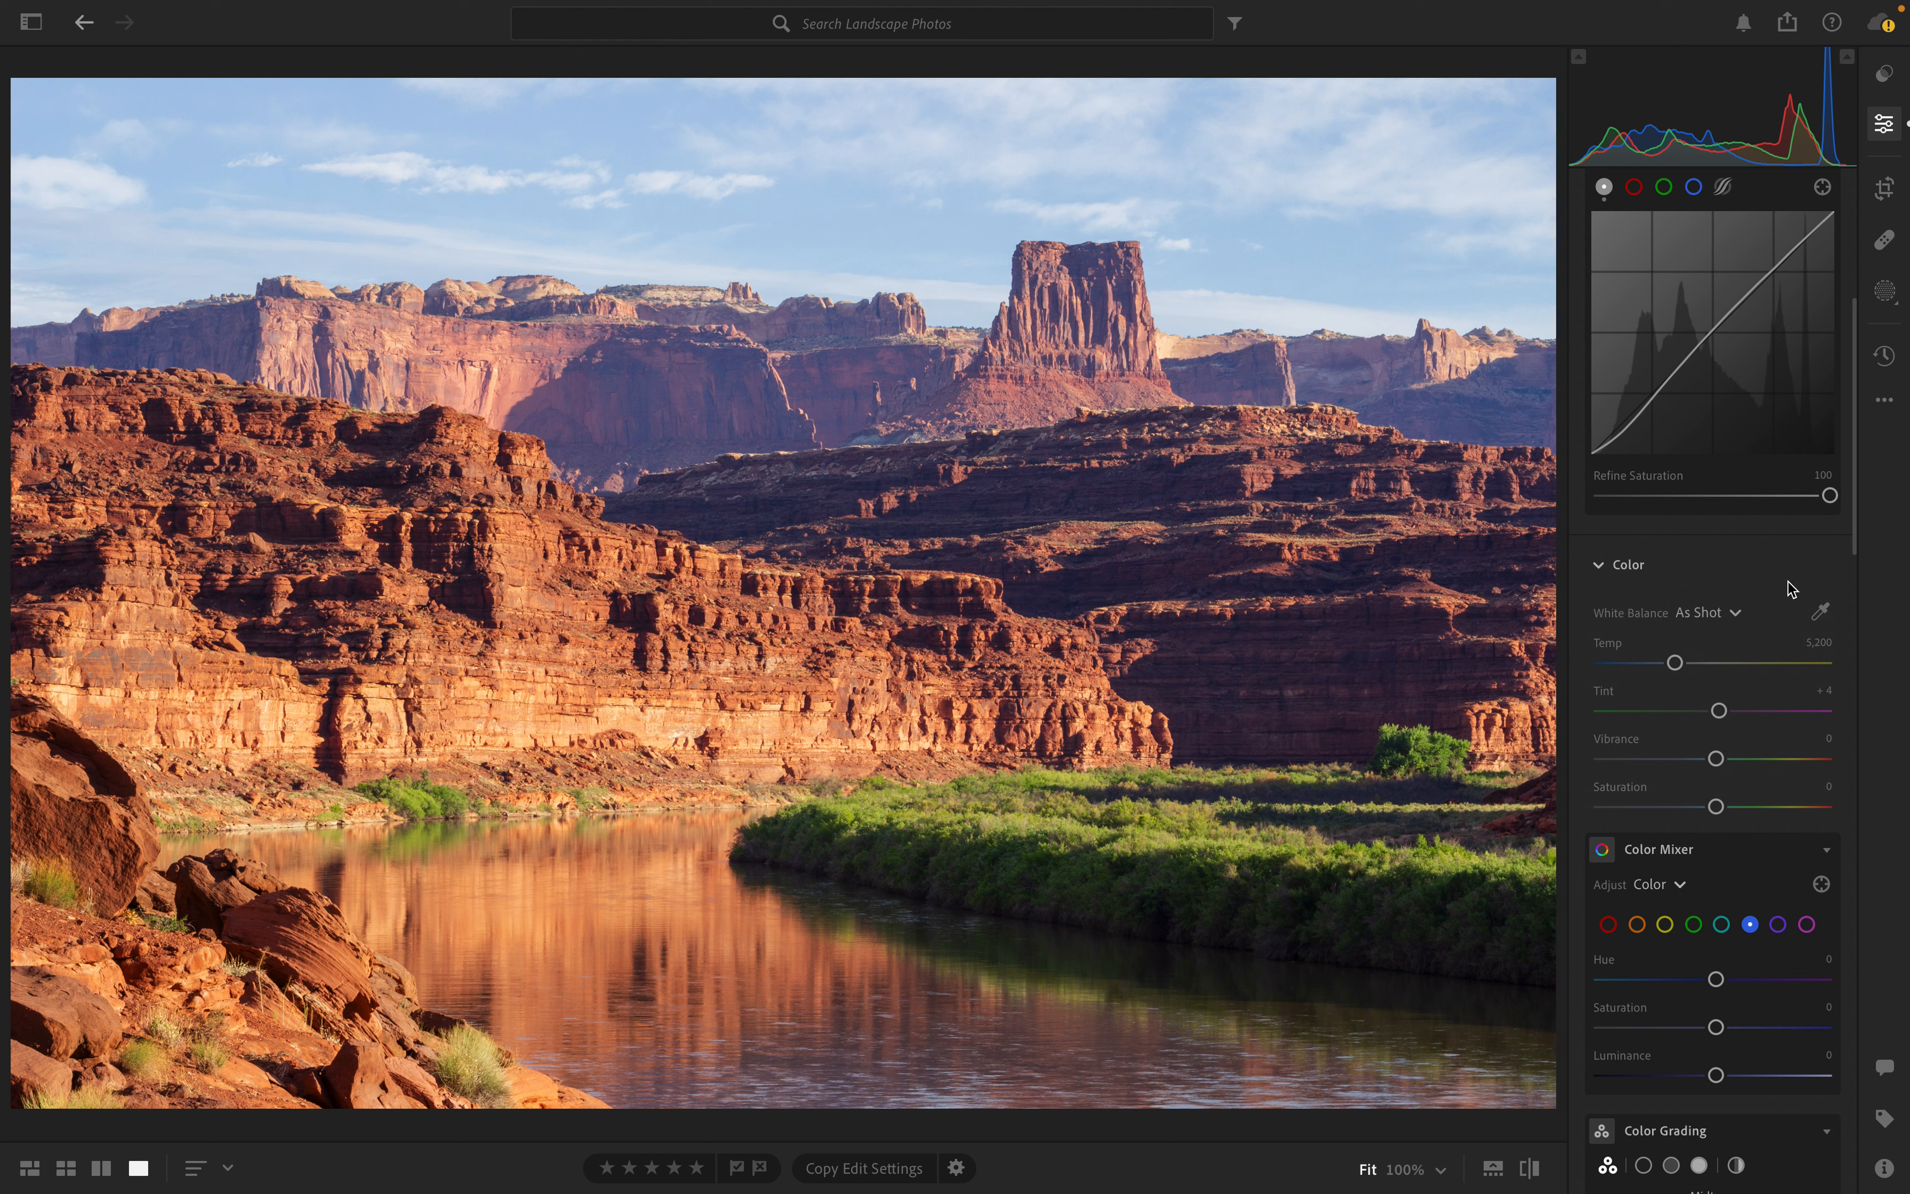
pyautogui.click(1821, 613)
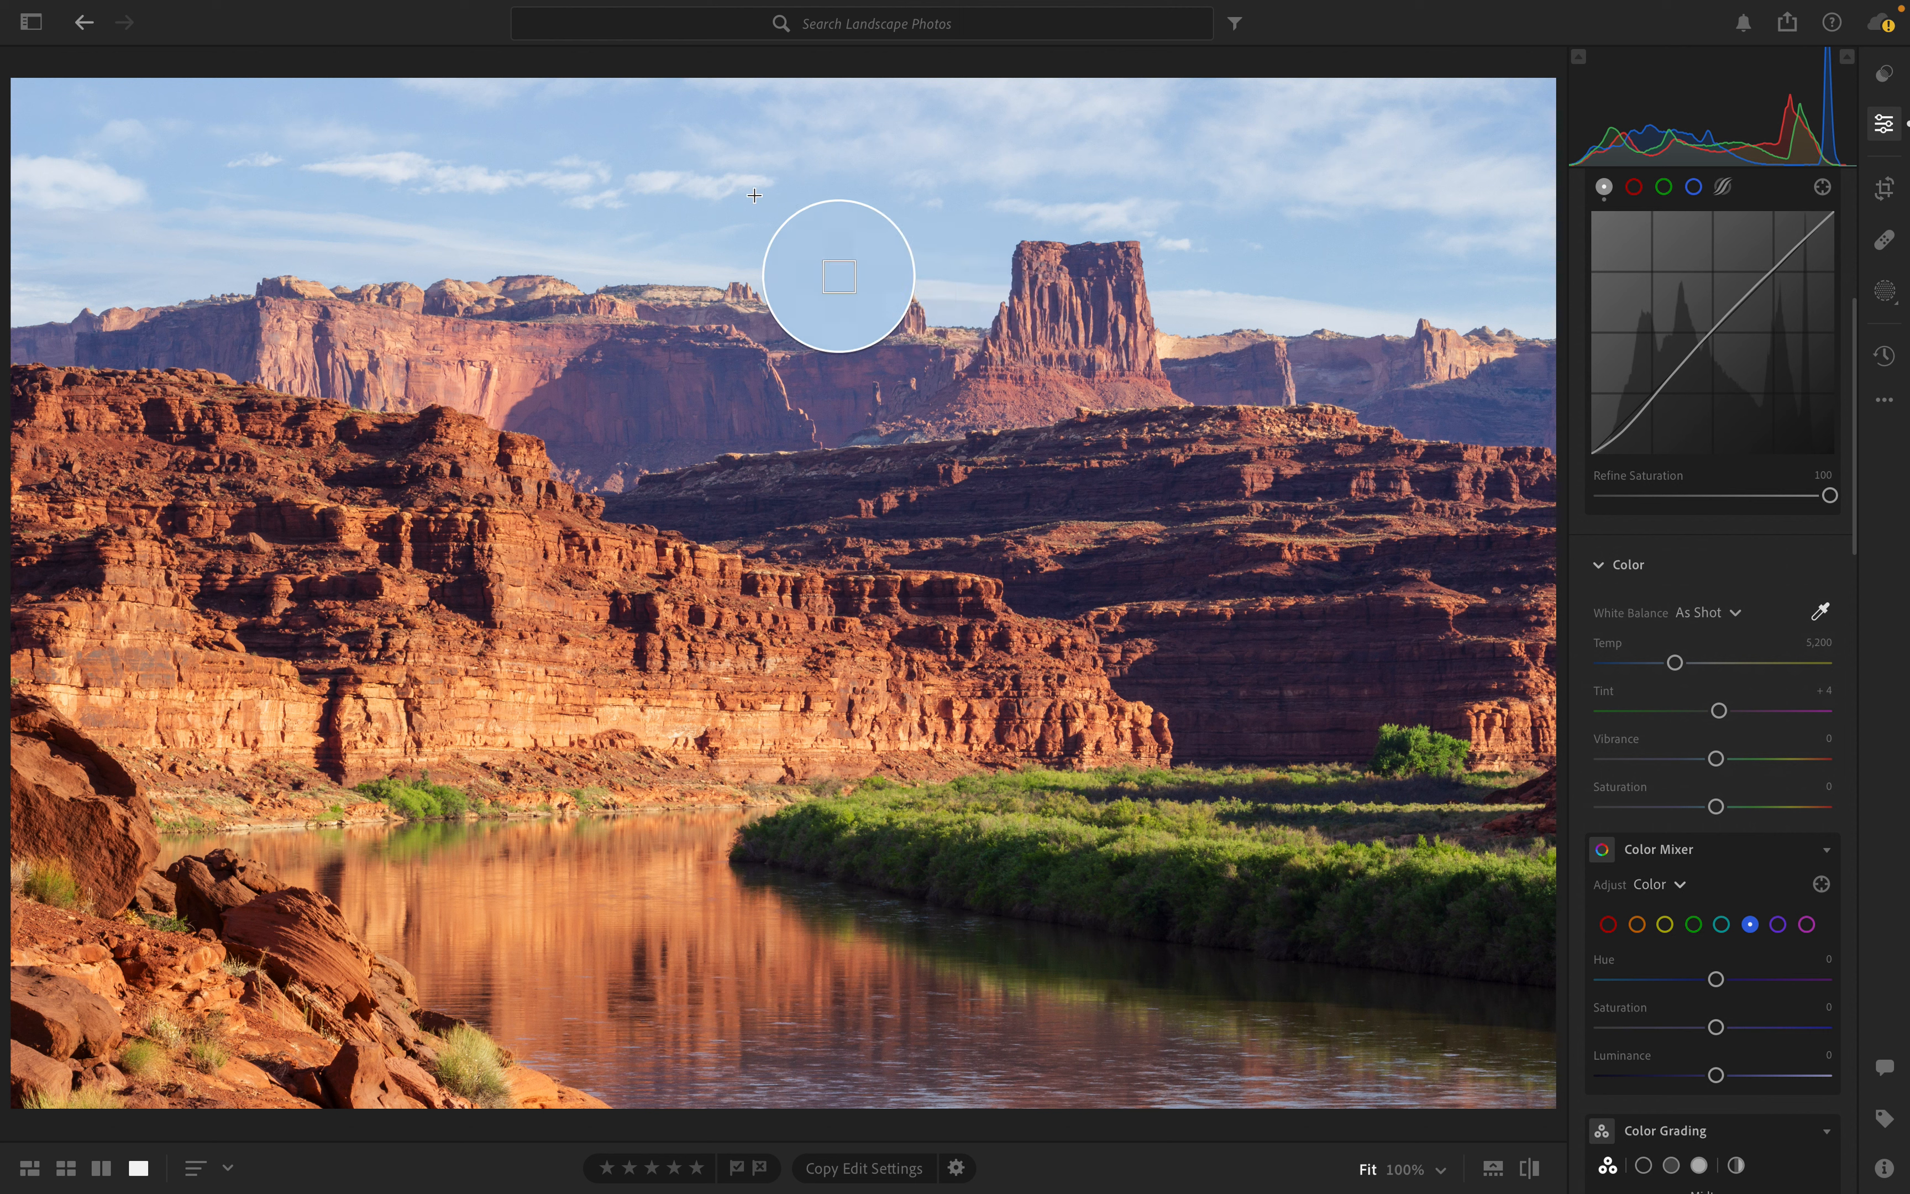
pyautogui.click(661, 180)
# In the Color Mixer, set the reds to Hue +10, Saturation +5 and Luminance -10, and slightly raise the orange saturation
pyautogui.scroll(-5, 1713, 552)
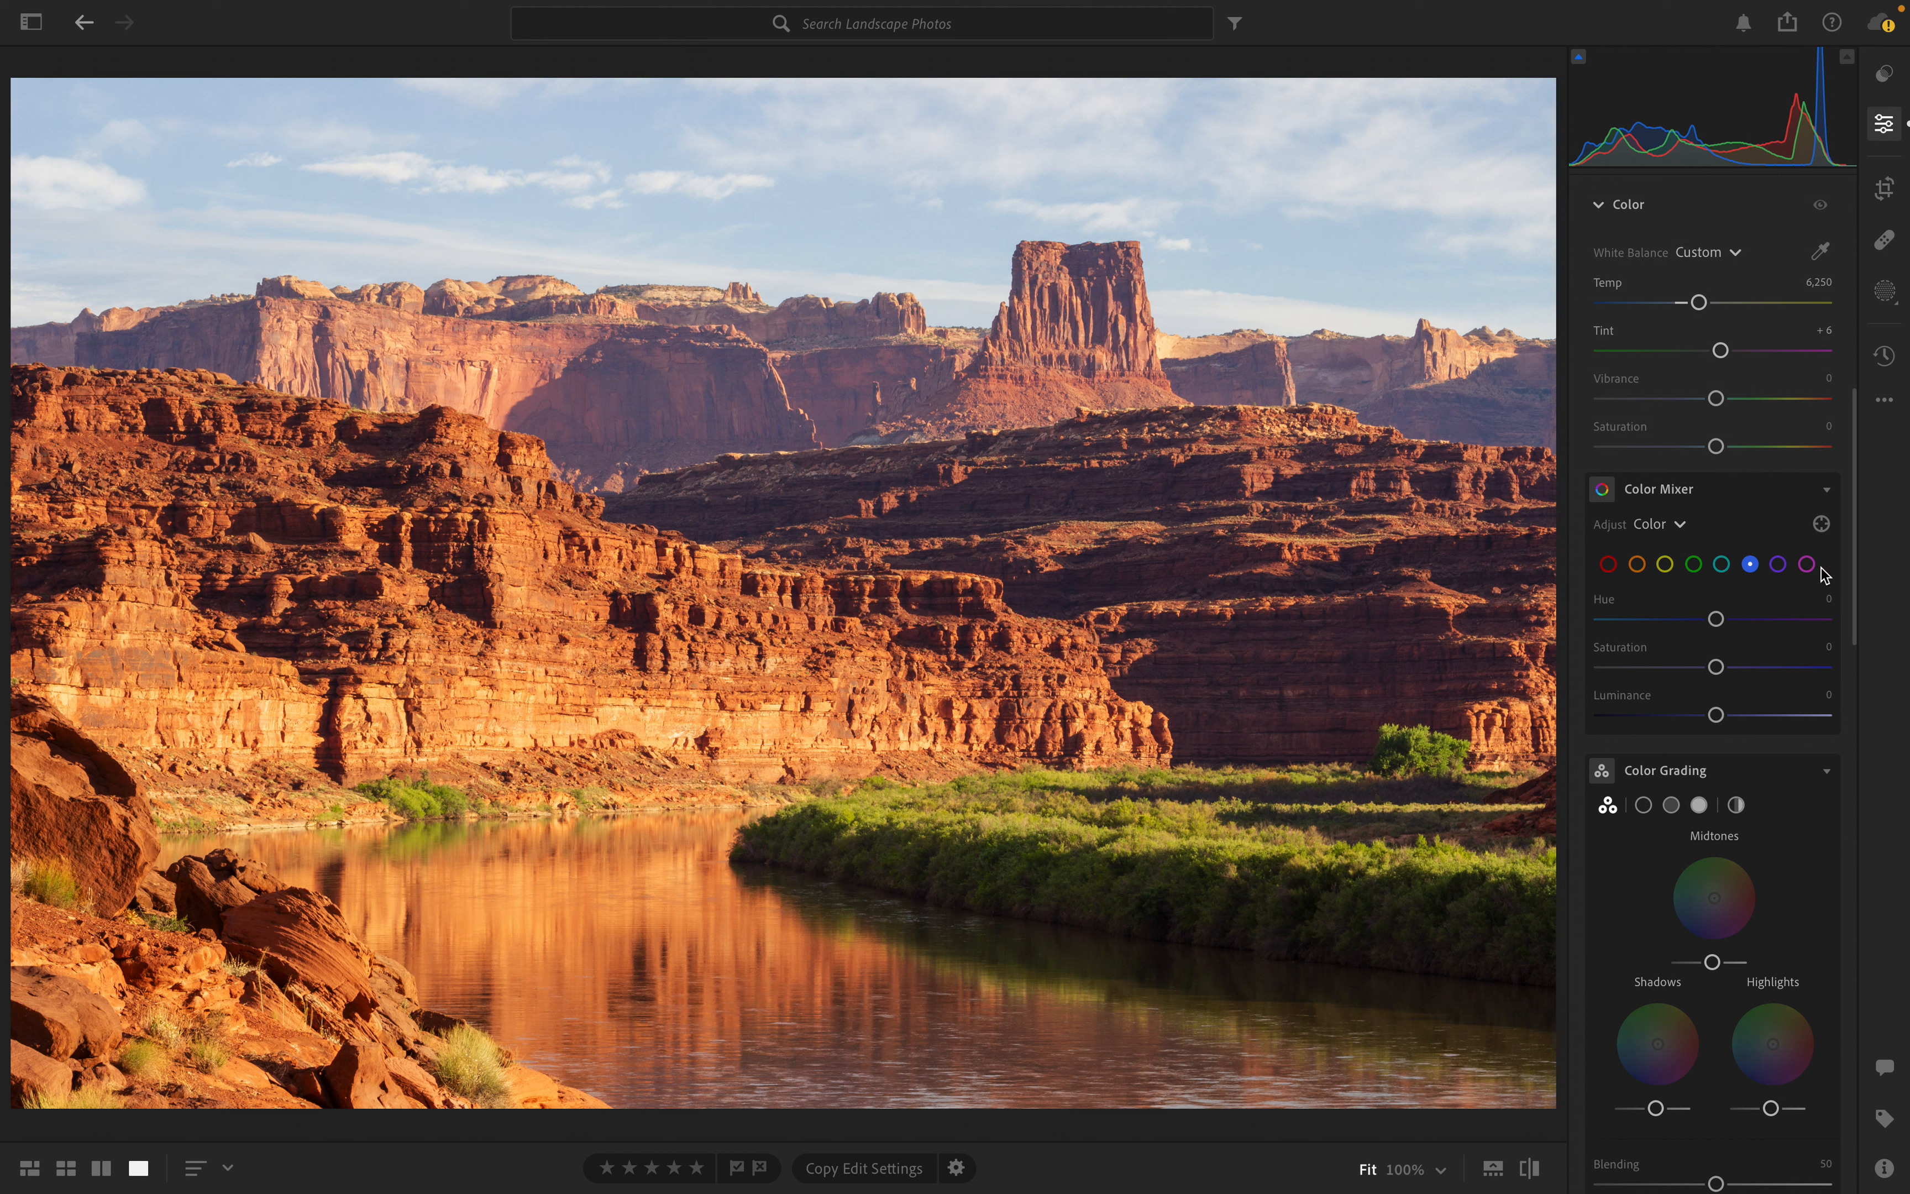
pyautogui.click(1610, 563)
pyautogui.moveTo(1710, 622); pyautogui.dragTo(1726, 624)
pyautogui.moveTo(1718, 716); pyautogui.dragTo(1723, 667)
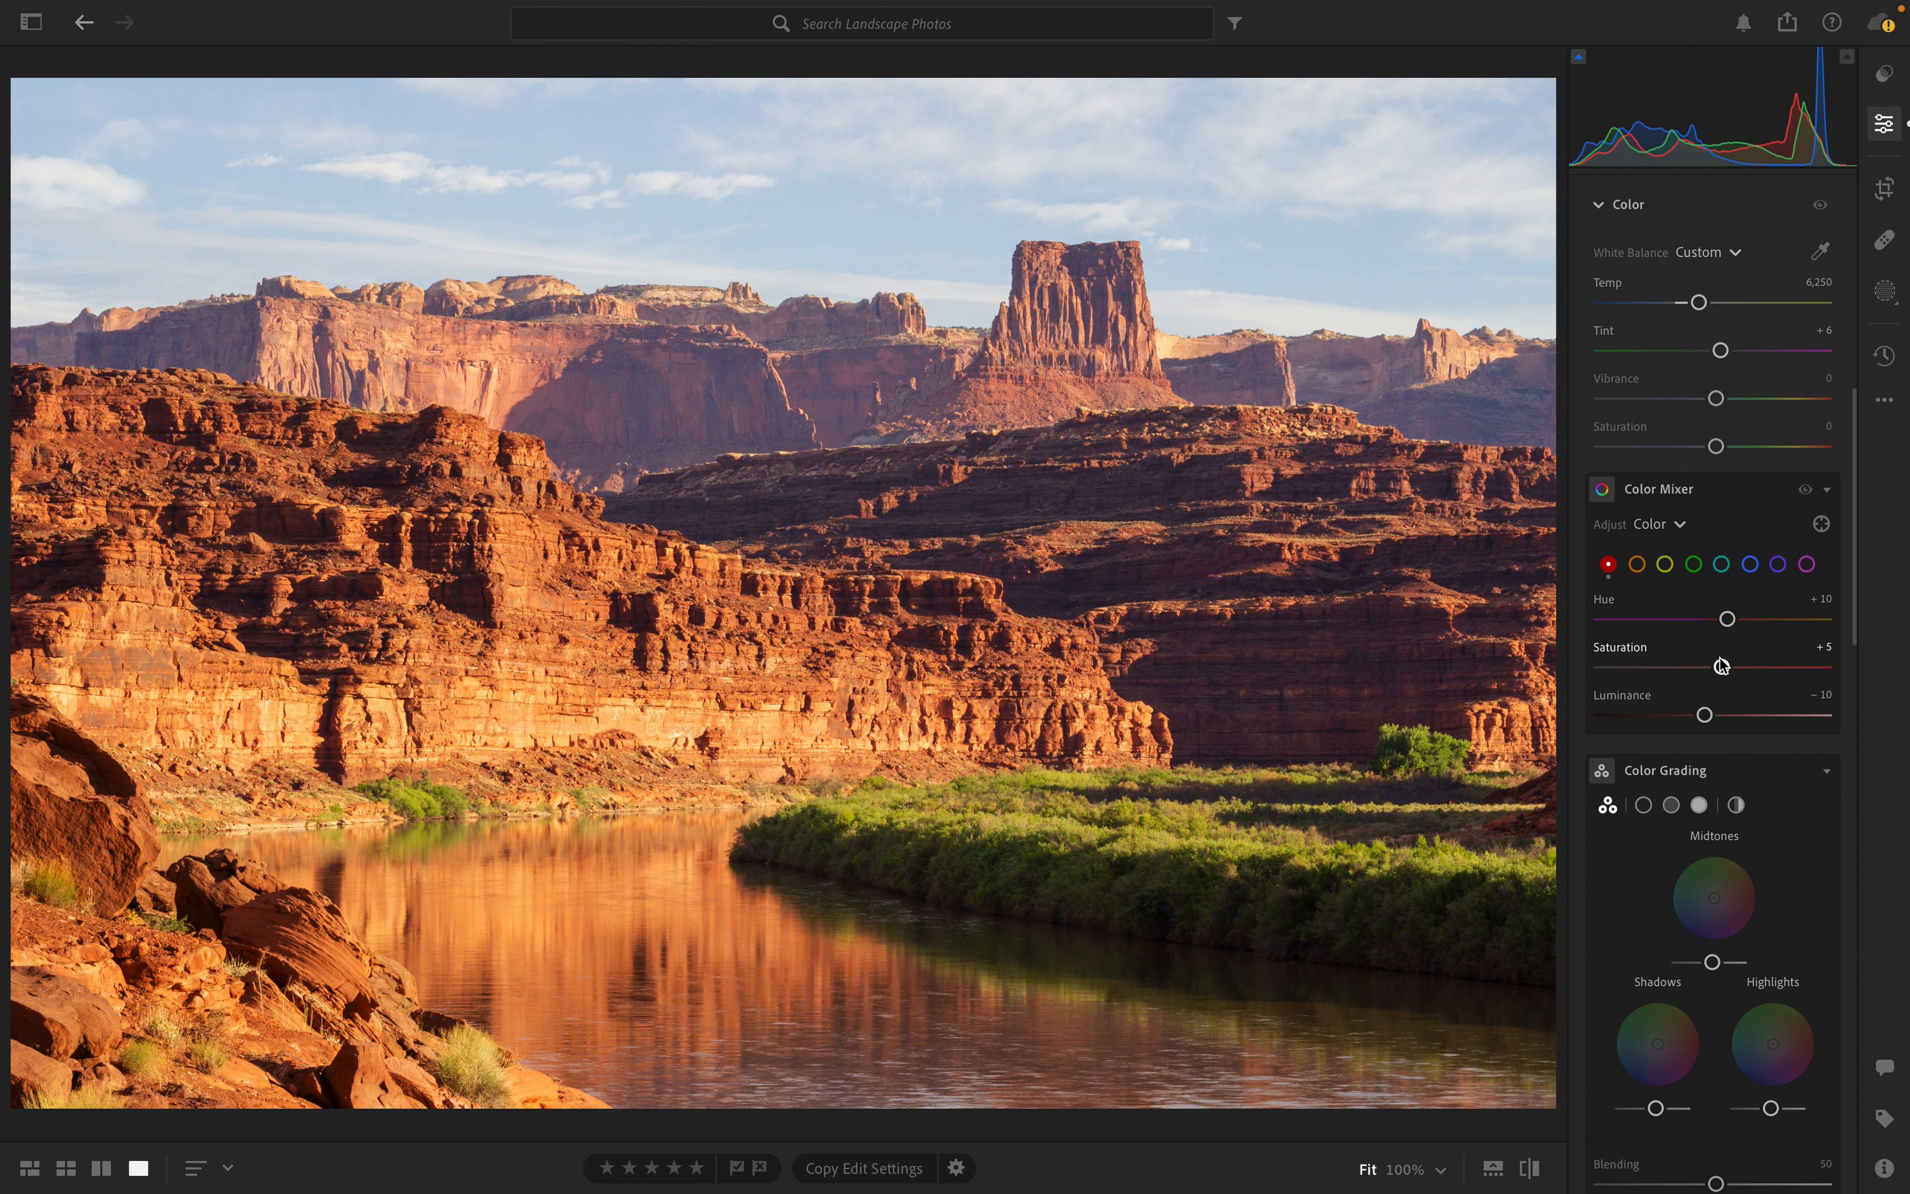
pyautogui.click(1637, 564)
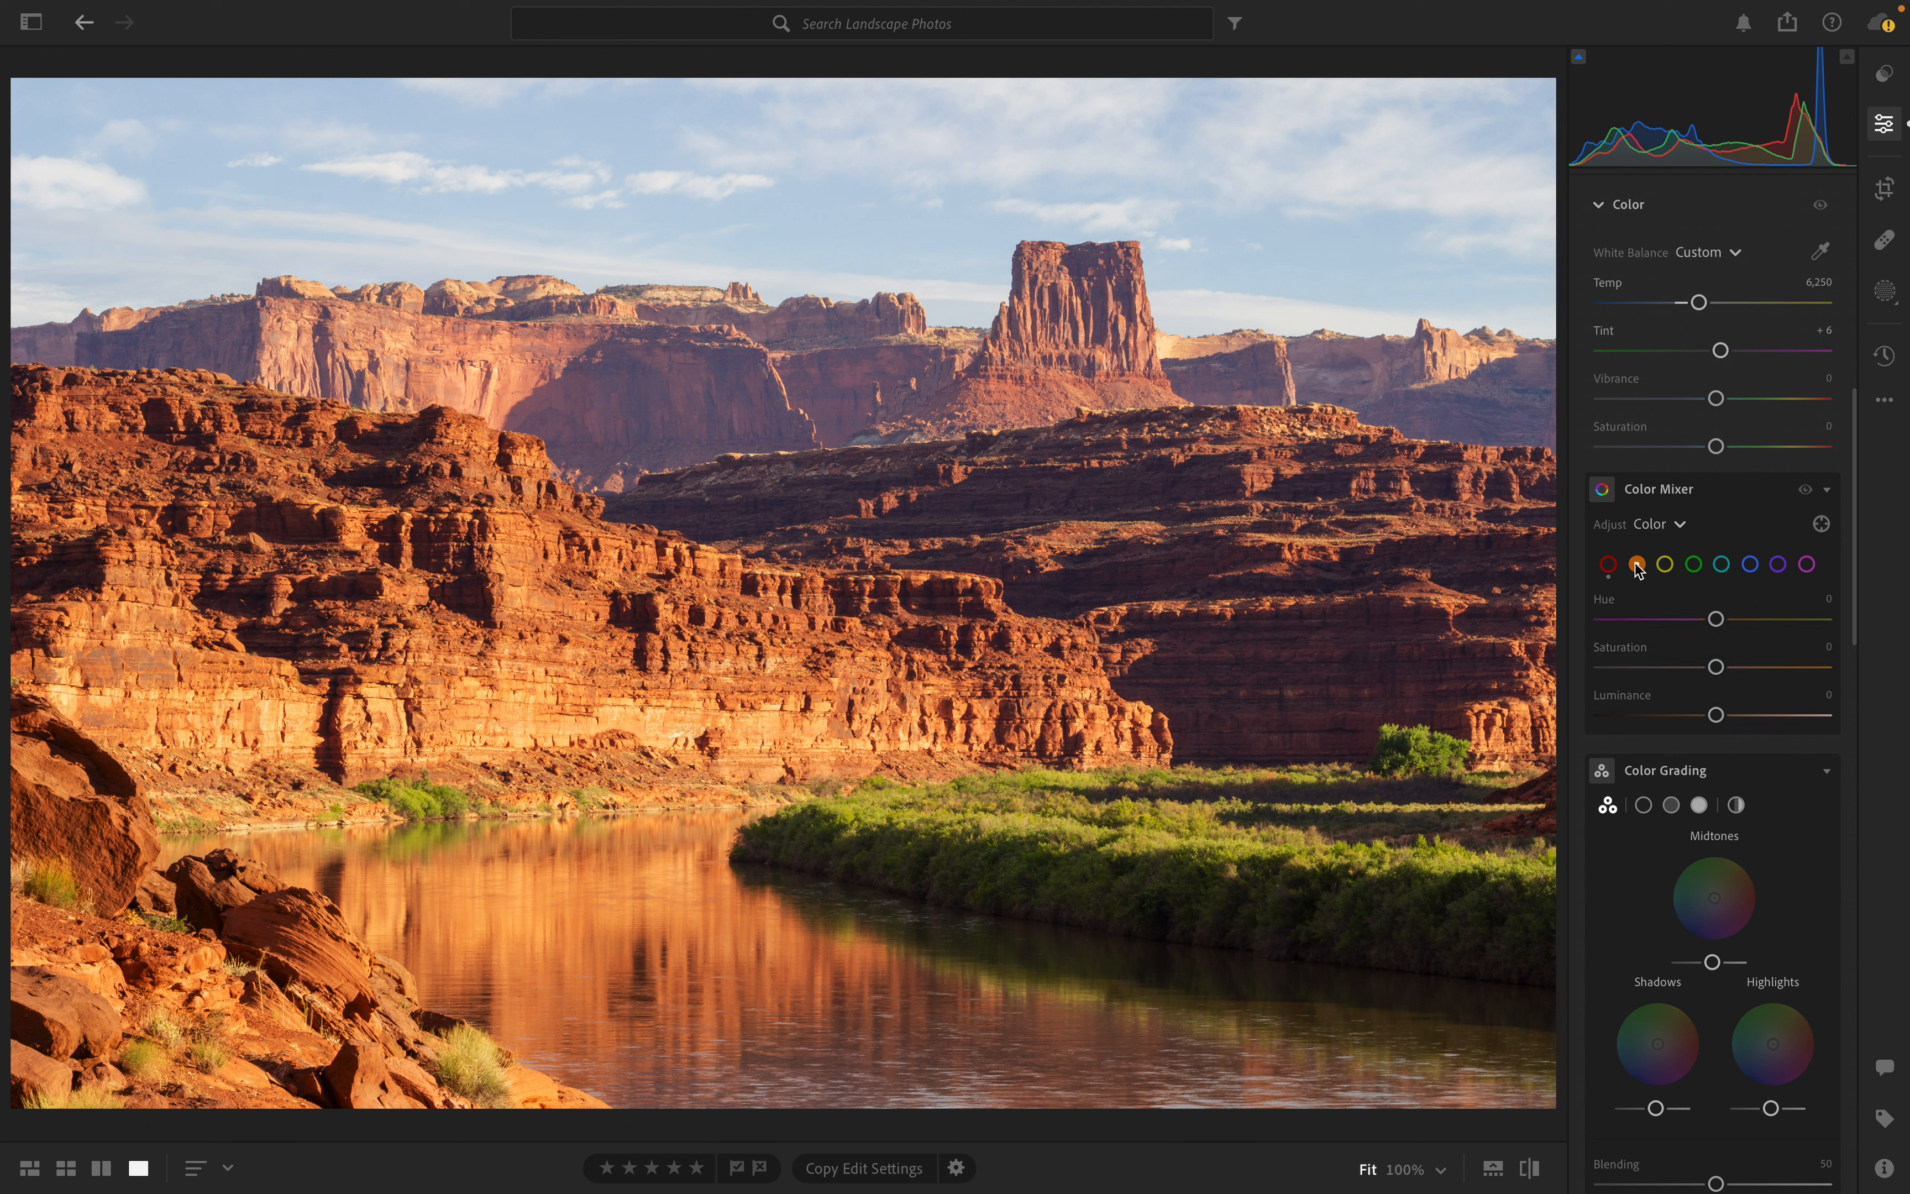
pyautogui.moveTo(1716, 667); pyautogui.dragTo(1728, 667)
# Set the yellows in the Color Mixer to Hue -15, Saturation +10 and Luminance -15
pyautogui.click(1665, 564)
pyautogui.moveTo(1718, 623); pyautogui.dragTo(1704, 628)
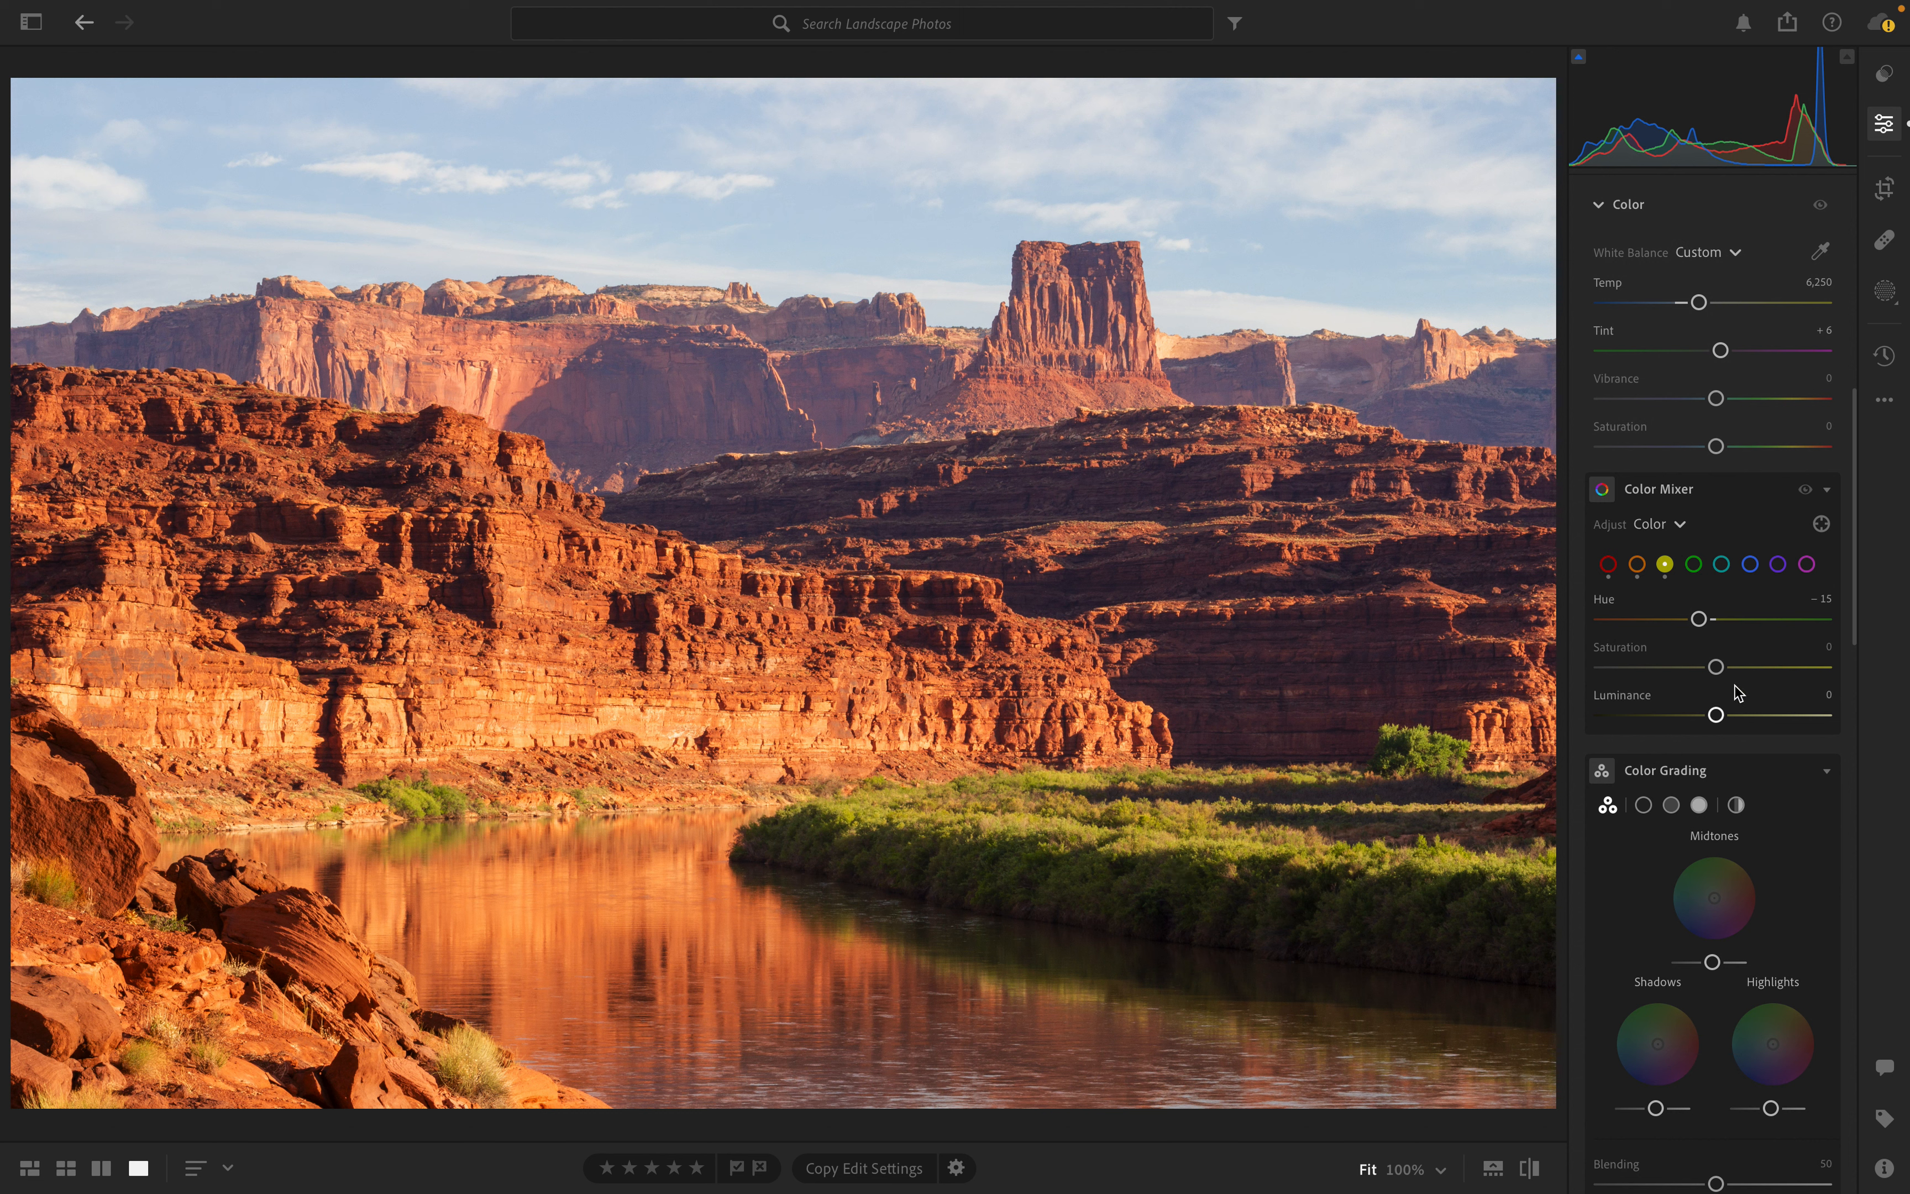
pyautogui.moveTo(1715, 667); pyautogui.dragTo(1729, 672)
pyautogui.moveTo(1717, 715); pyautogui.dragTo(1702, 719)
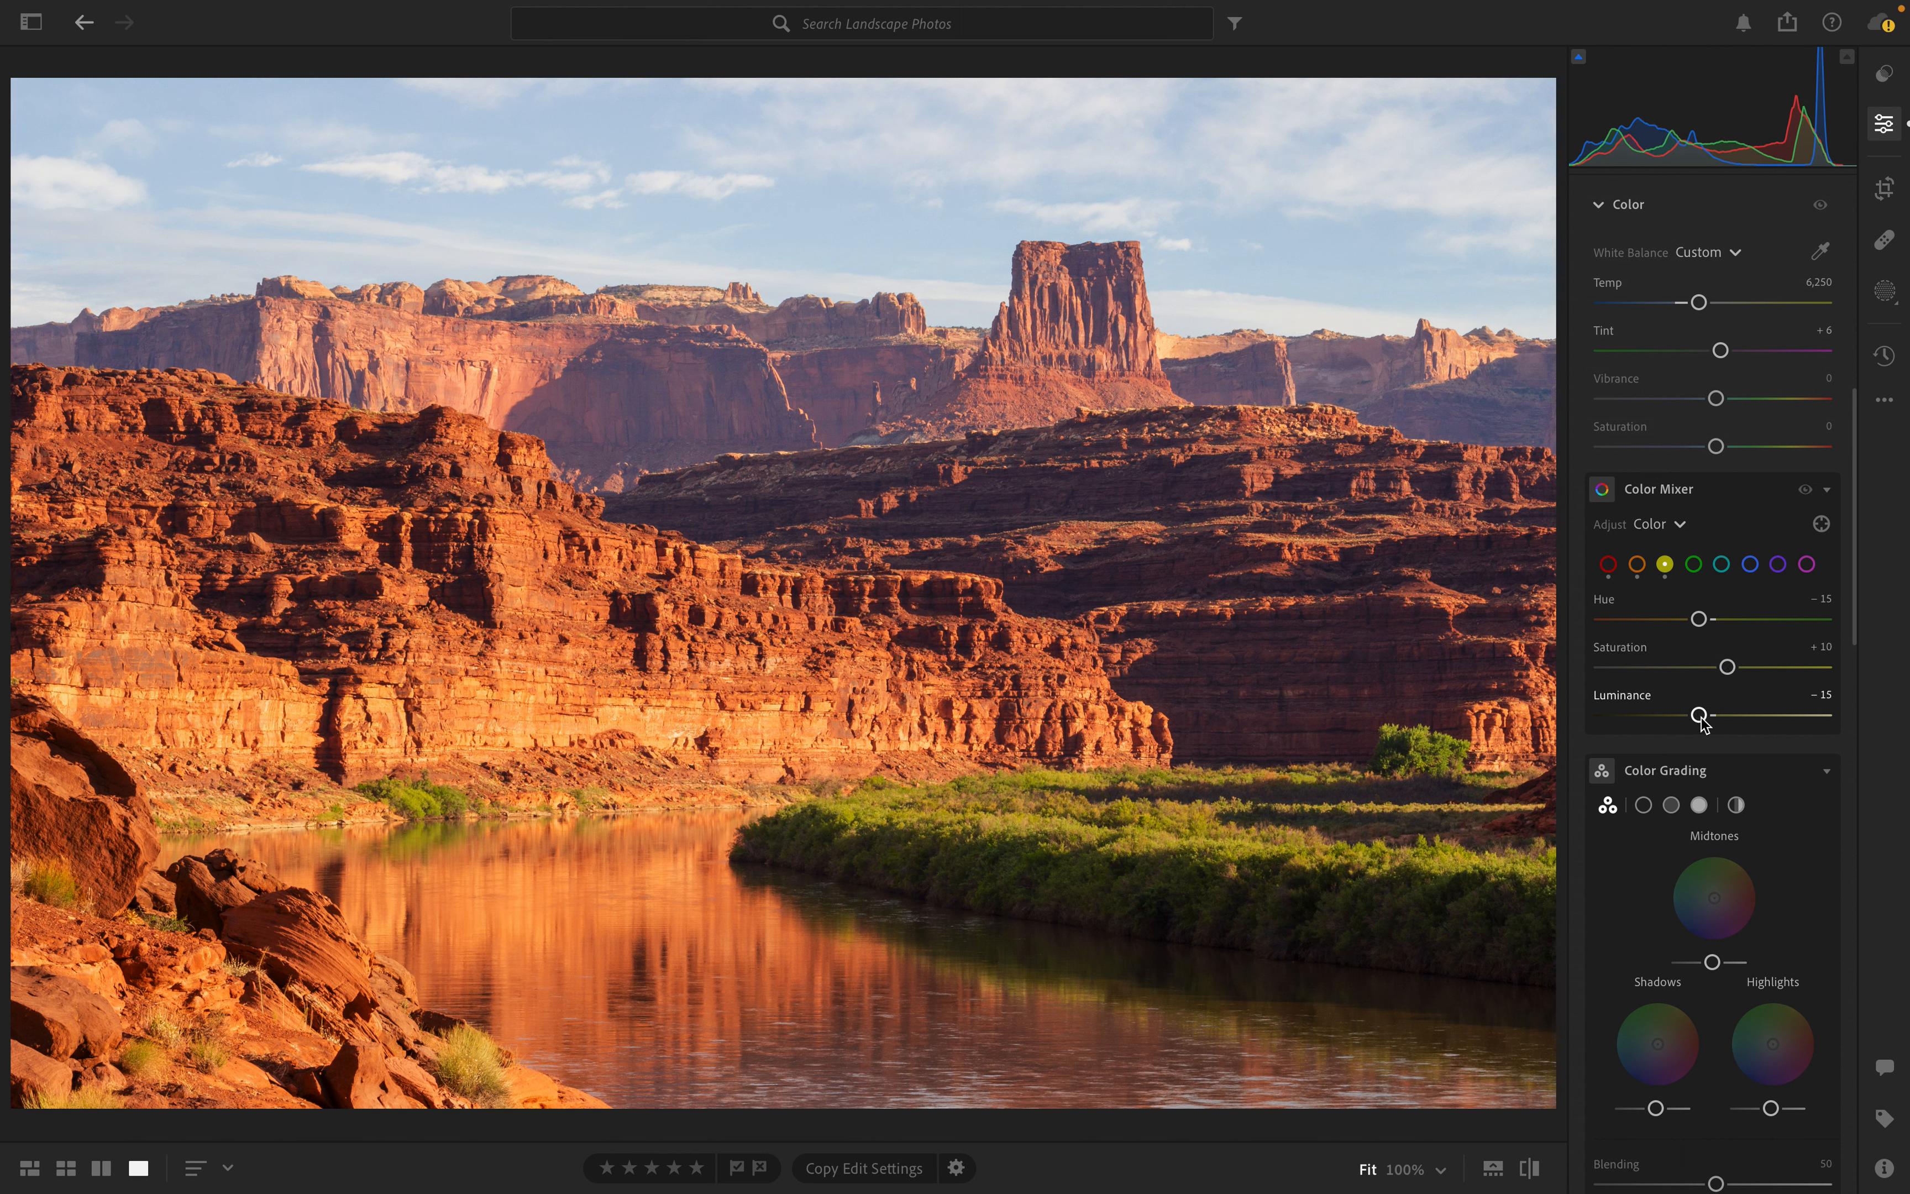